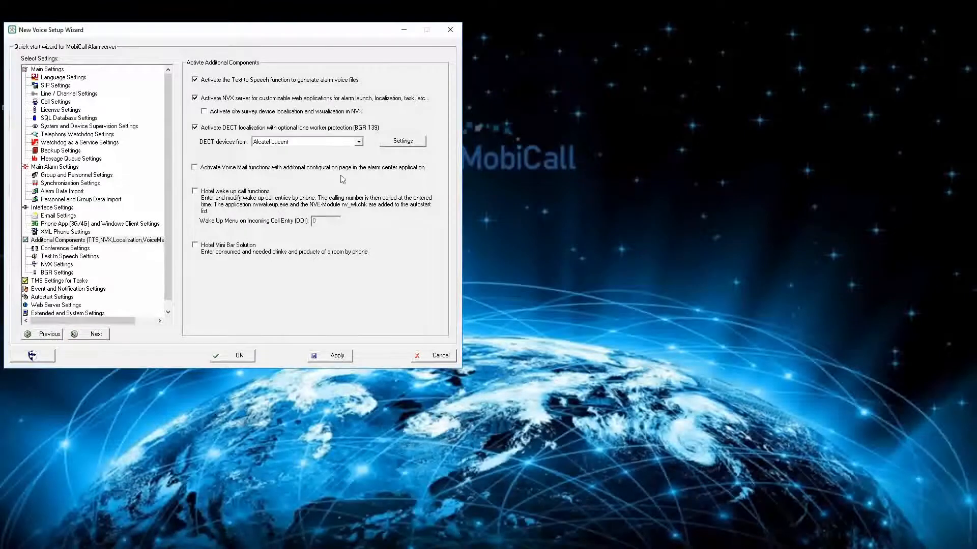
Step: Keep DefaultApp as the default NVX application in the NVX settings, apply the settings and close the setup wizard
left_click(69, 266)
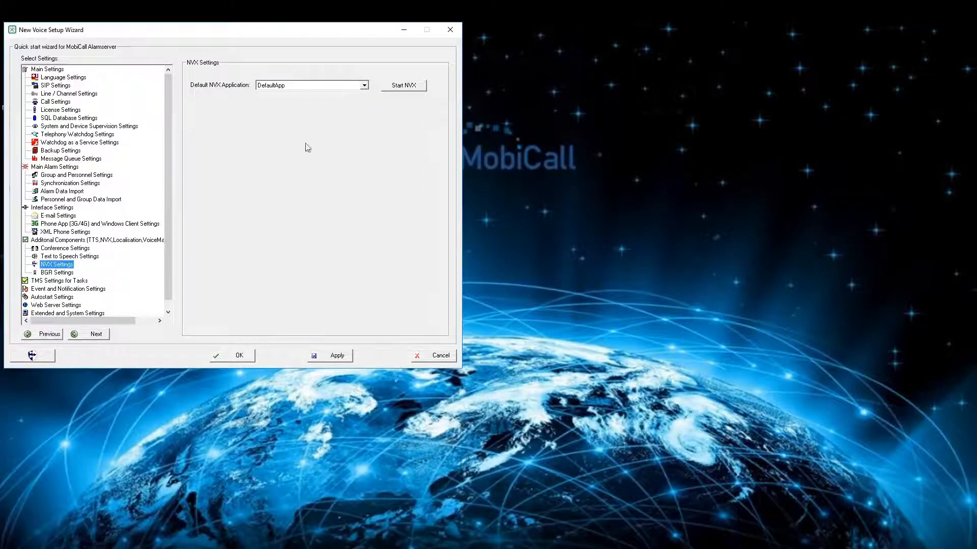
left_click(364, 85)
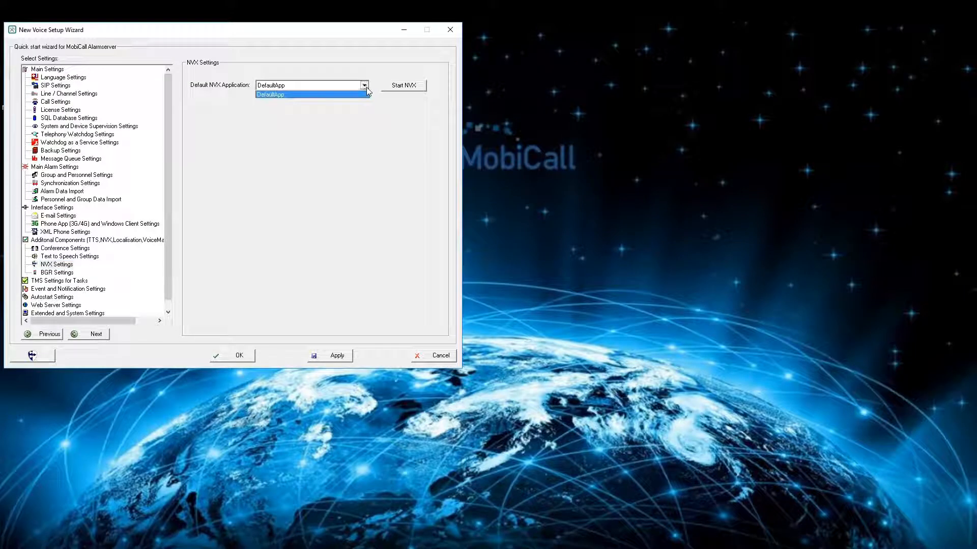
left_click(367, 88)
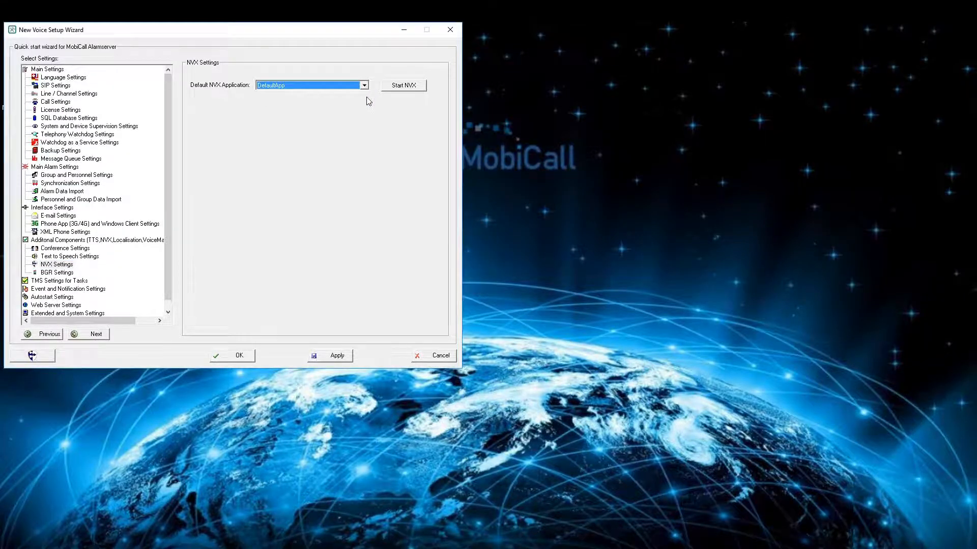
left_click(338, 357)
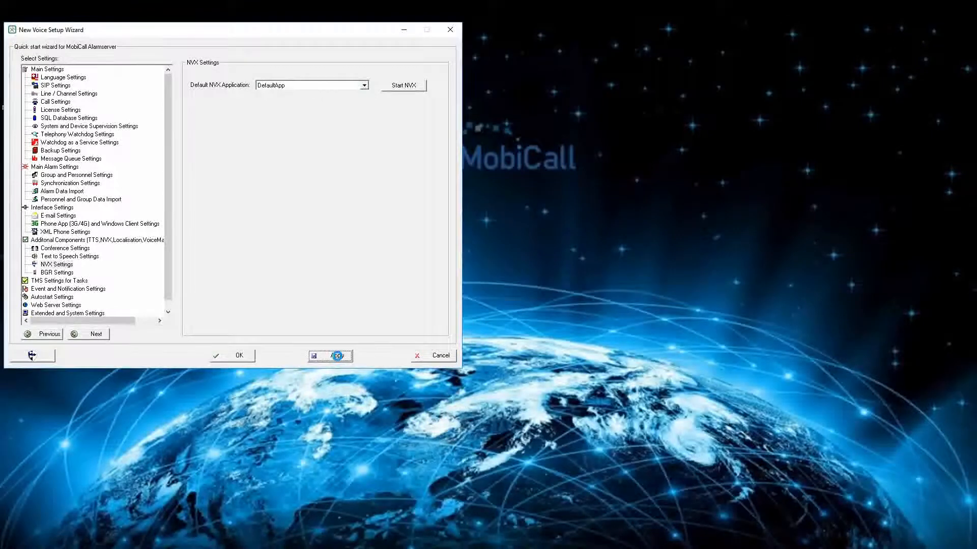
left_click(240, 355)
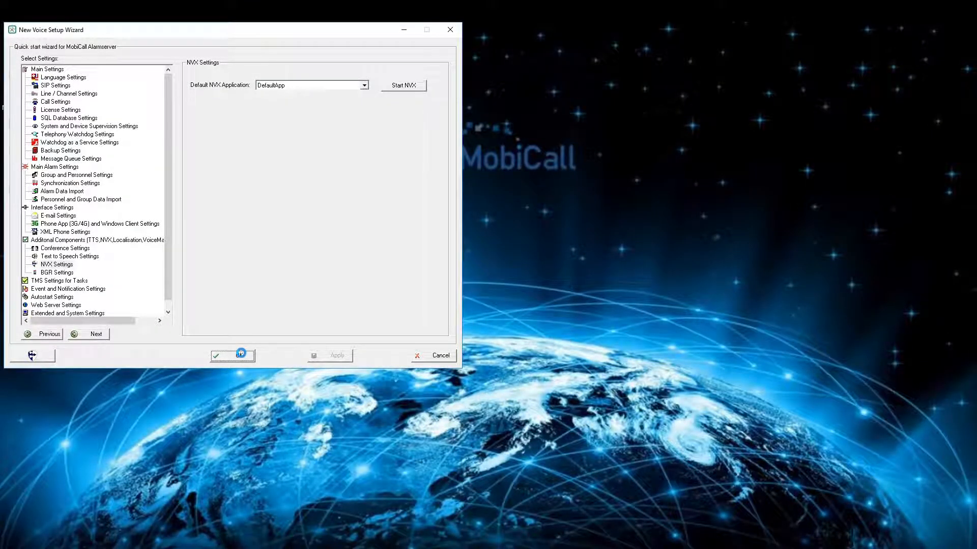
left_click(240, 355)
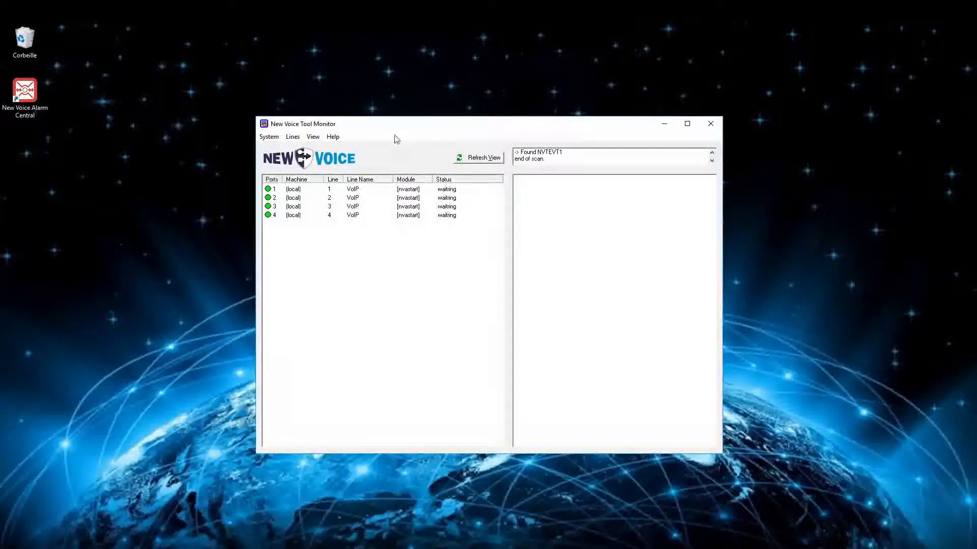
Step: Start nvxserver-64.exe from the Tool Monitor's autostart settings, confirm the settings and minimize the monitor
left_click(269, 137)
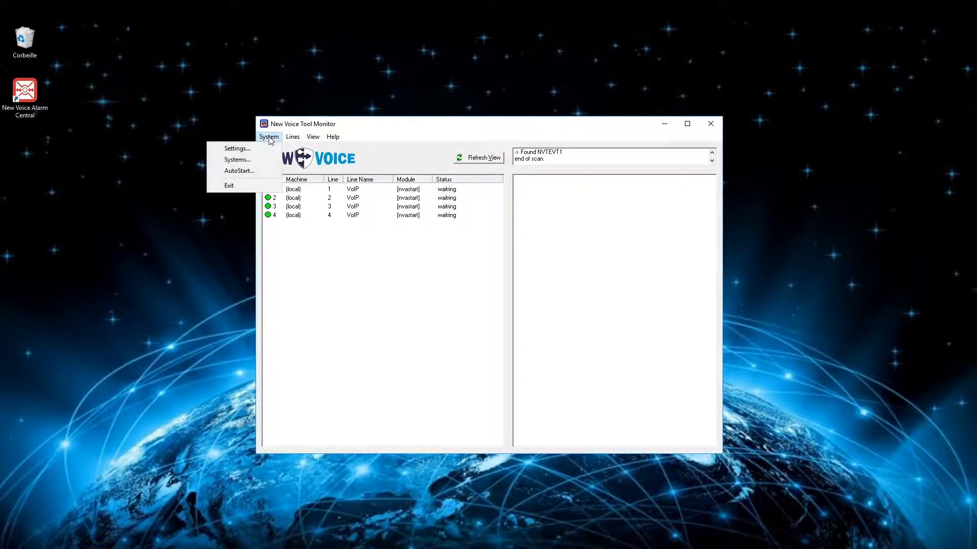
left_click(257, 172)
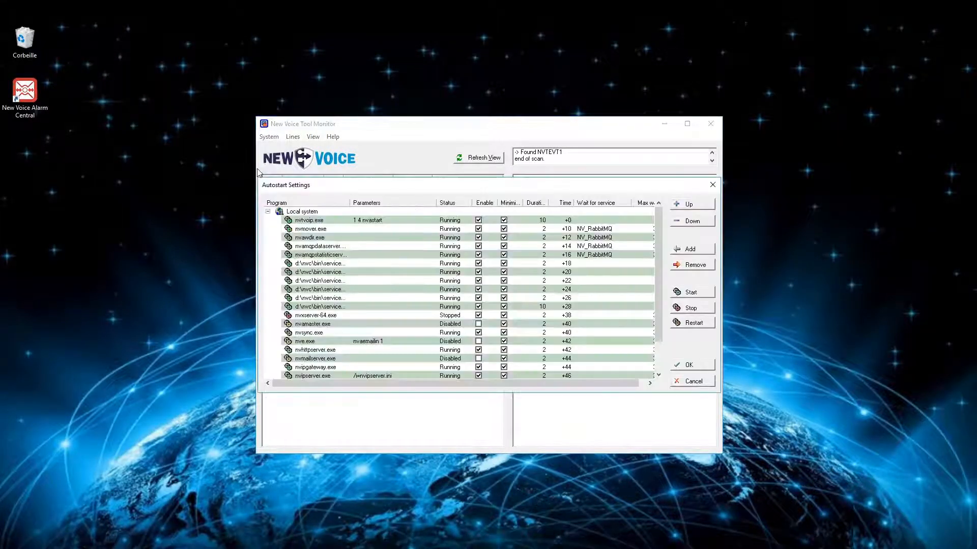
left_click(336, 316)
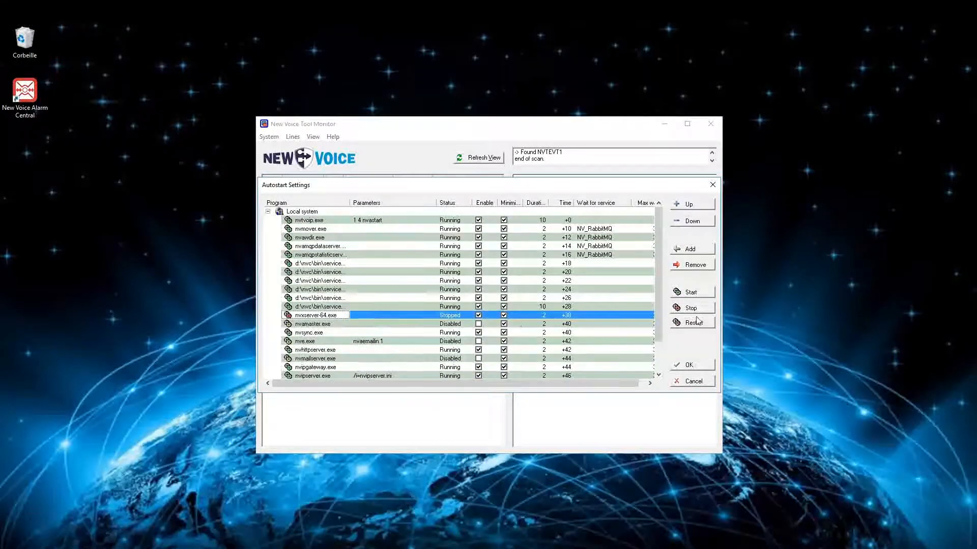
left_click(703, 292)
left_click(691, 365)
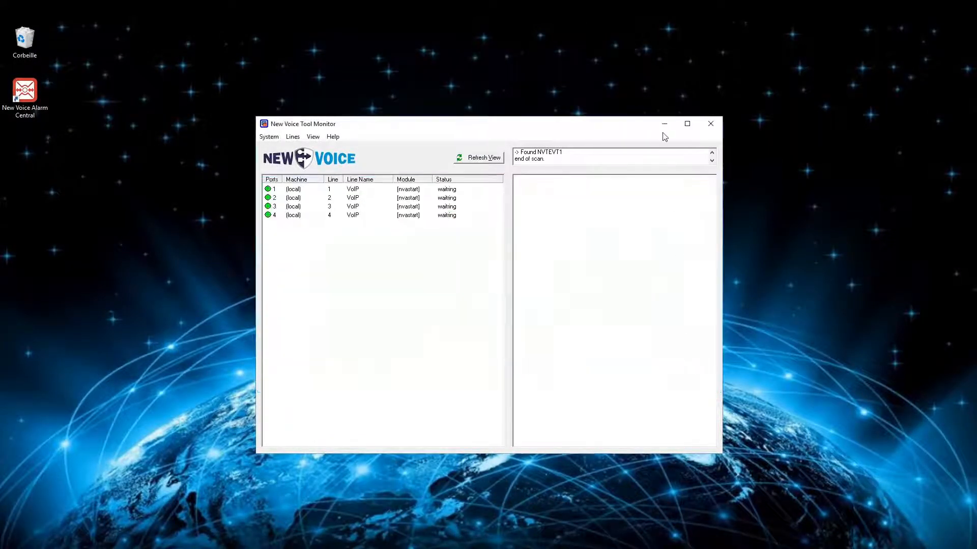
left_click(664, 124)
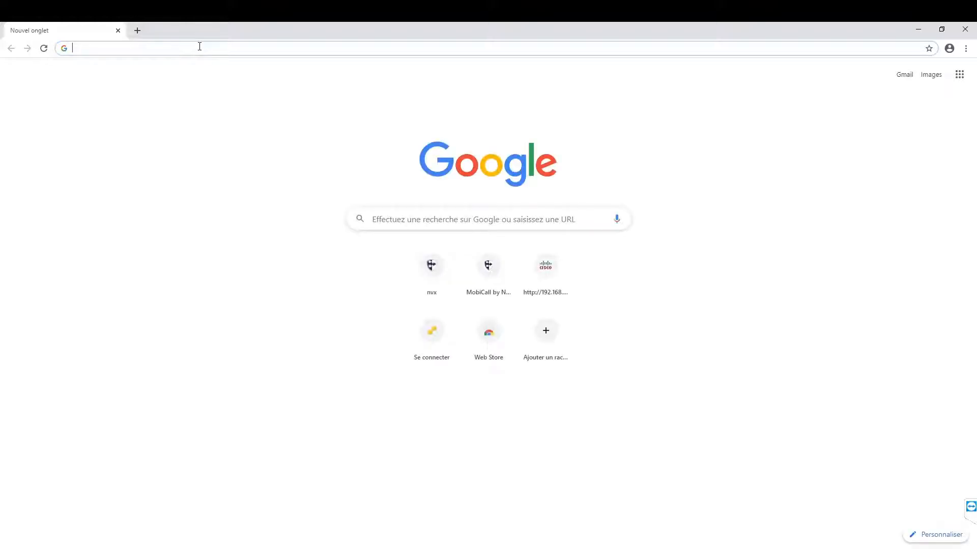
Step: Open the NVX application selector in the browser at localhost:9090/?appselector=true
type("lo")
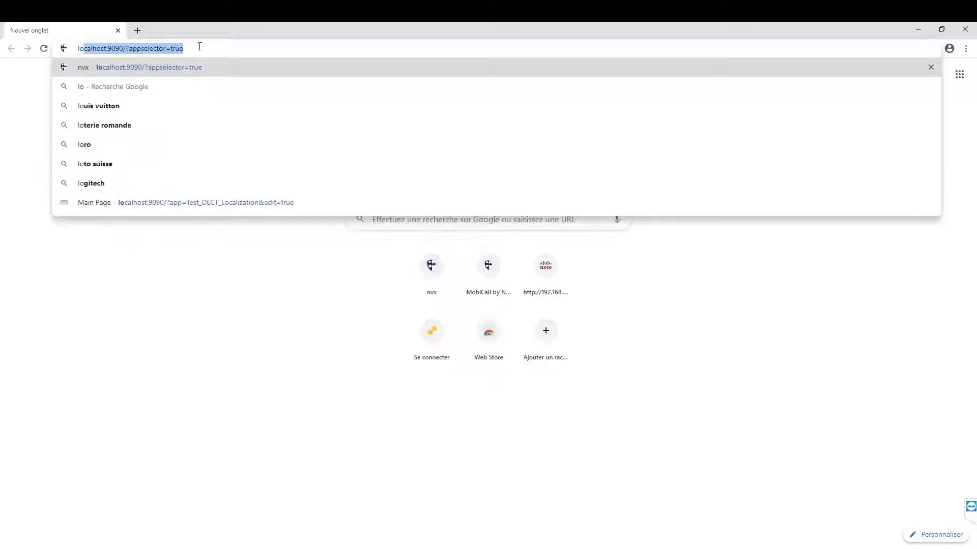
key("End")
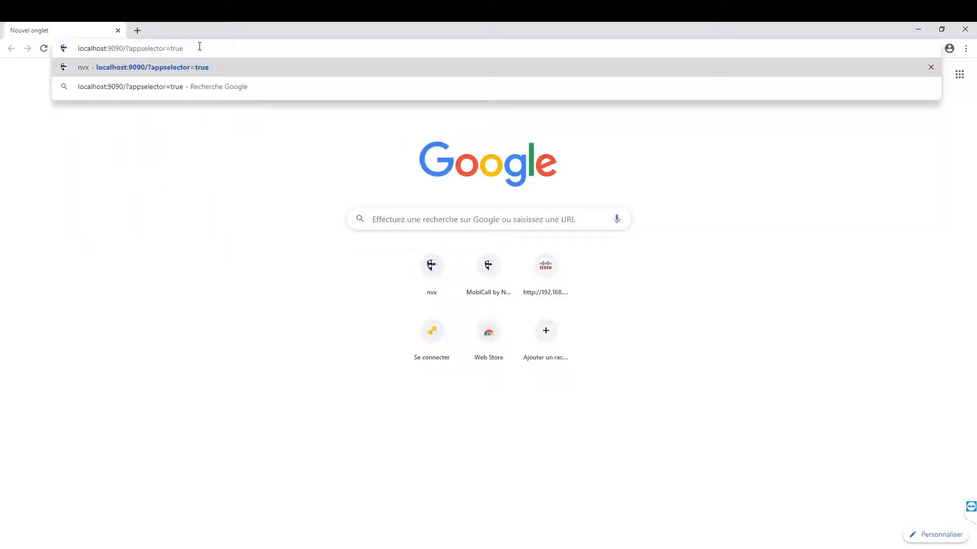
key("Return")
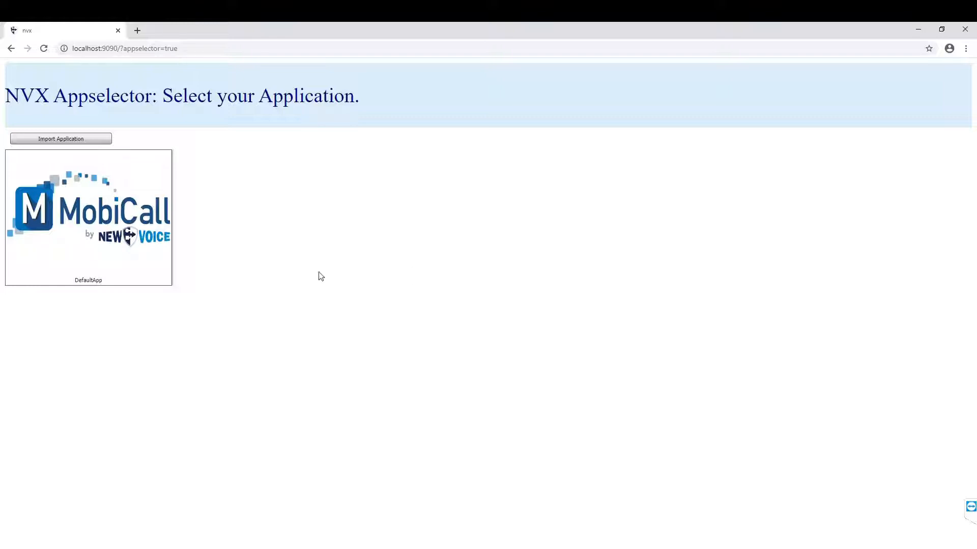
Step: Make a copy of the DefaultApp application and name it Tutorial
right_click(85, 236)
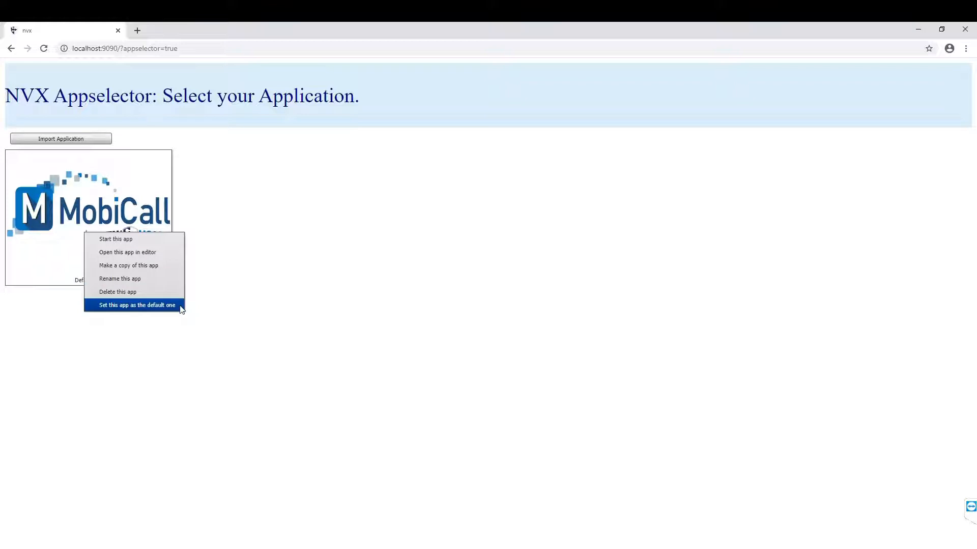
left_click(224, 311)
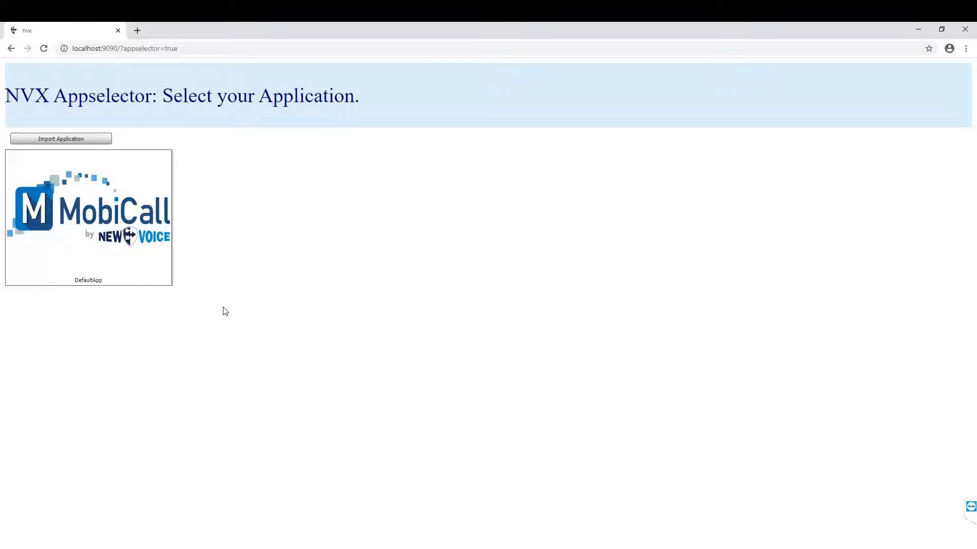
right_click(149, 195)
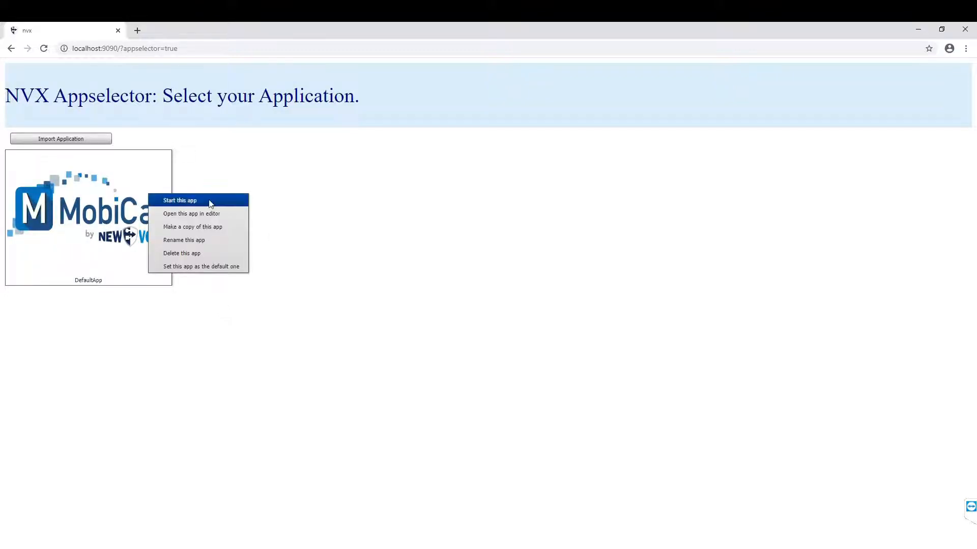
left_click(217, 227)
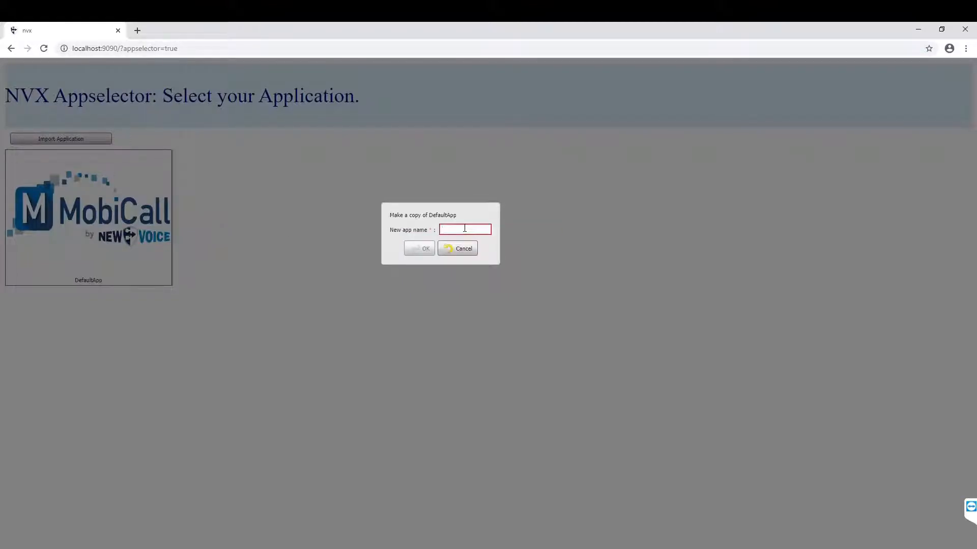
type("Tutorial")
left_click(429, 249)
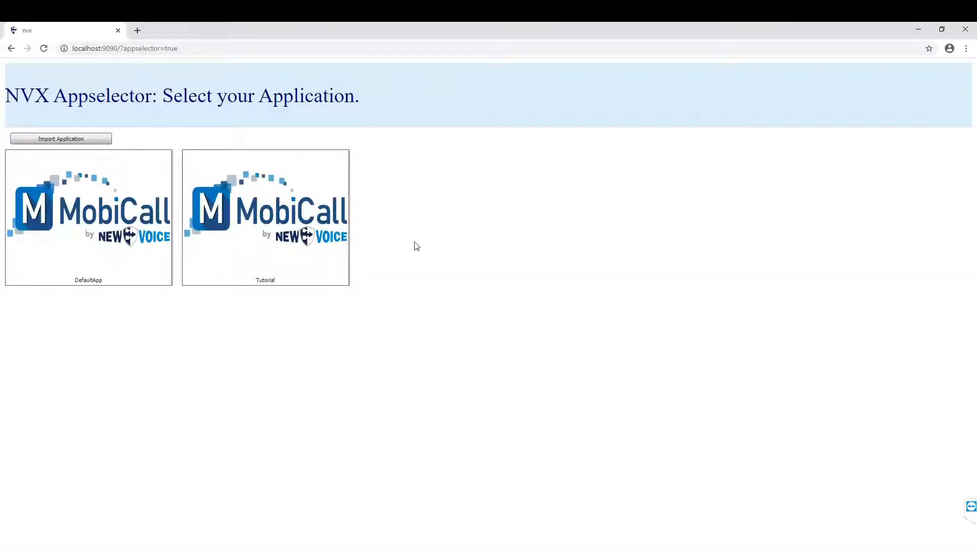
Step: Open the Tutorial application in the editor and check its page address
right_click(333, 224)
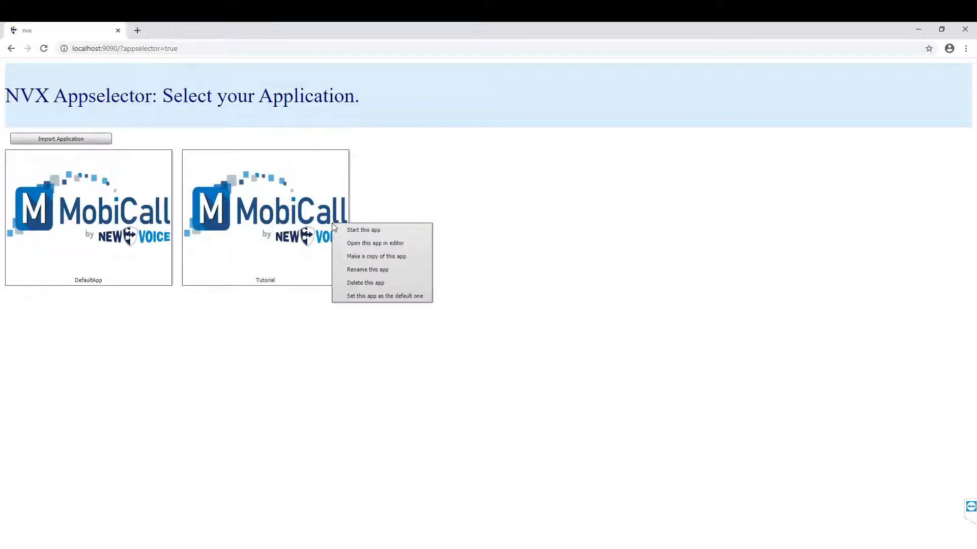
left_click(411, 244)
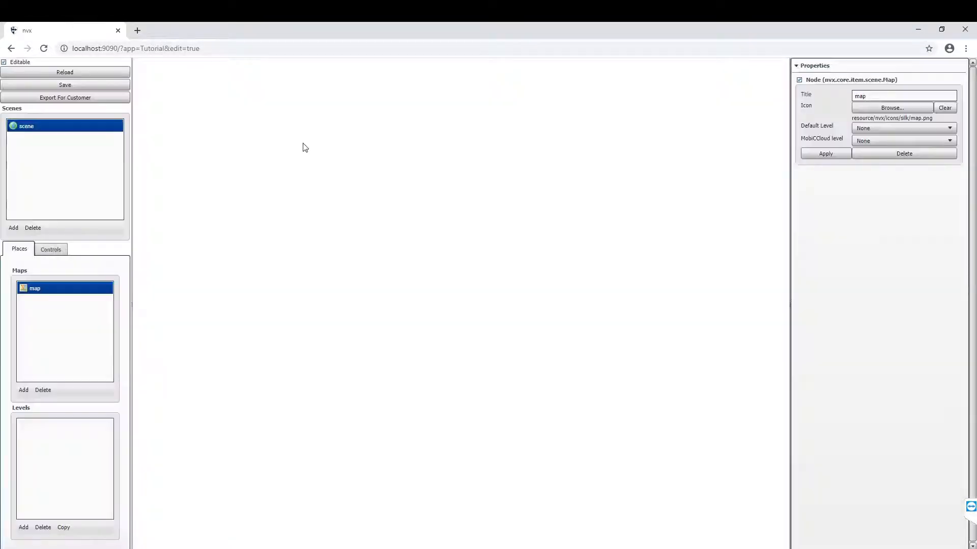
left_click(248, 51)
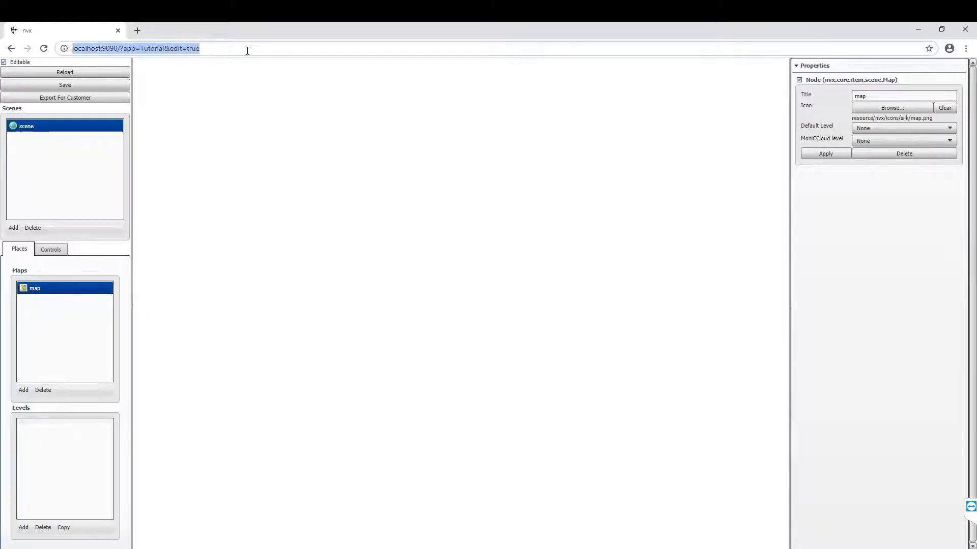
left_click(395, 157)
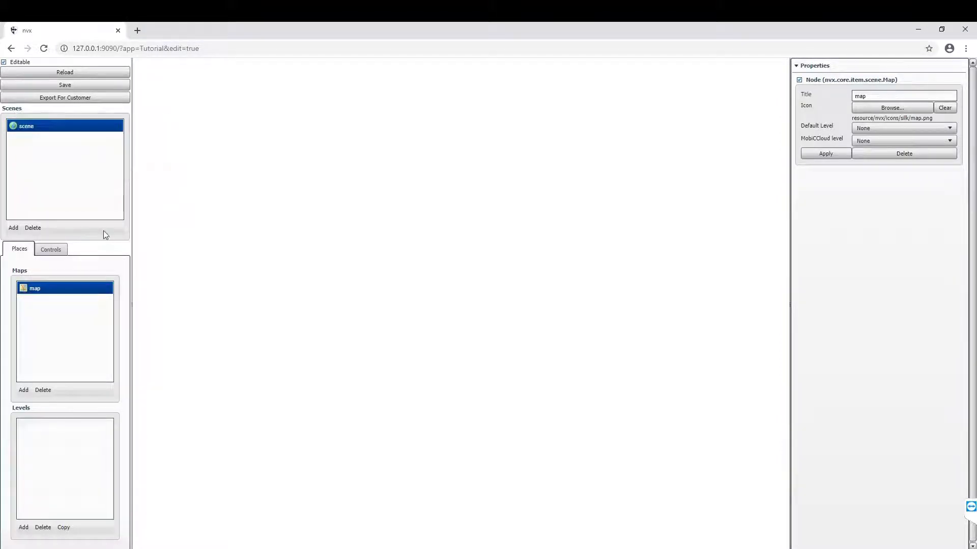
Step: Add a new scene to the Tutorial application and check the choices for its default map
left_click(13, 227)
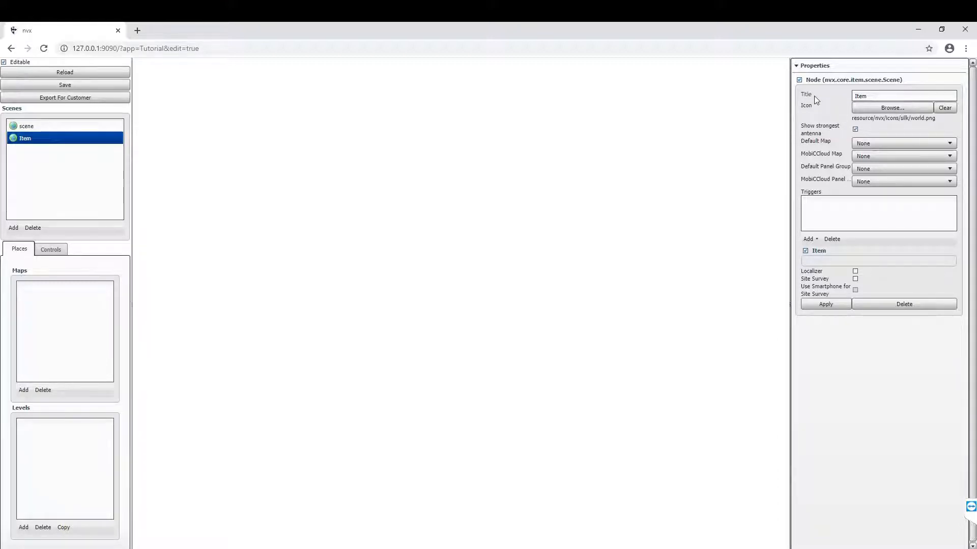
left_click(878, 94)
left_click(923, 145)
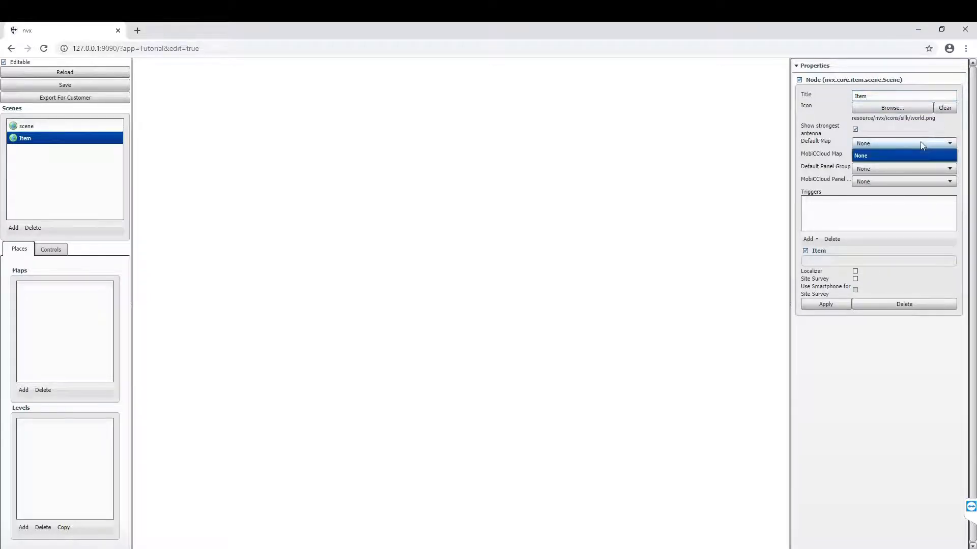
left_click(917, 130)
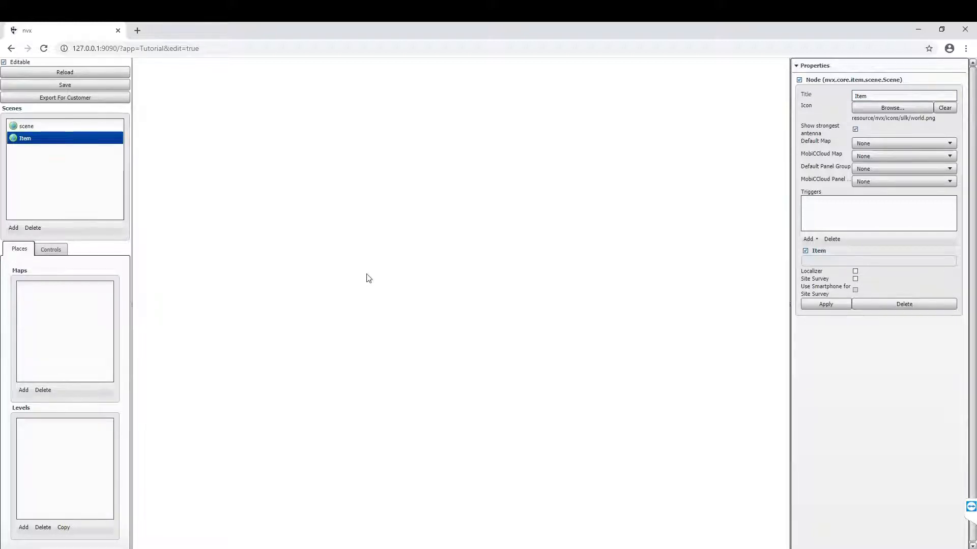
Step: Add a map to the new scene and add a level to that map
left_click(24, 391)
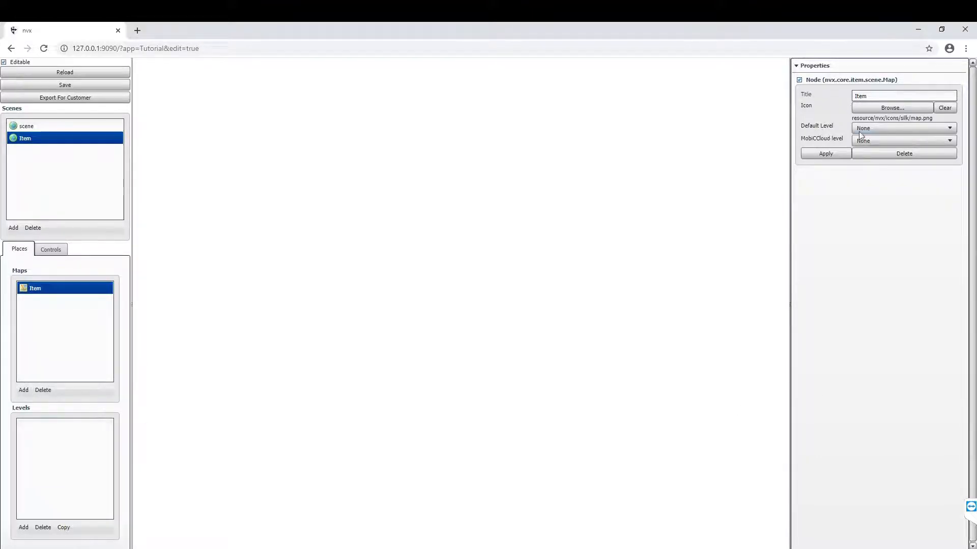
left_click(913, 129)
left_click(912, 129)
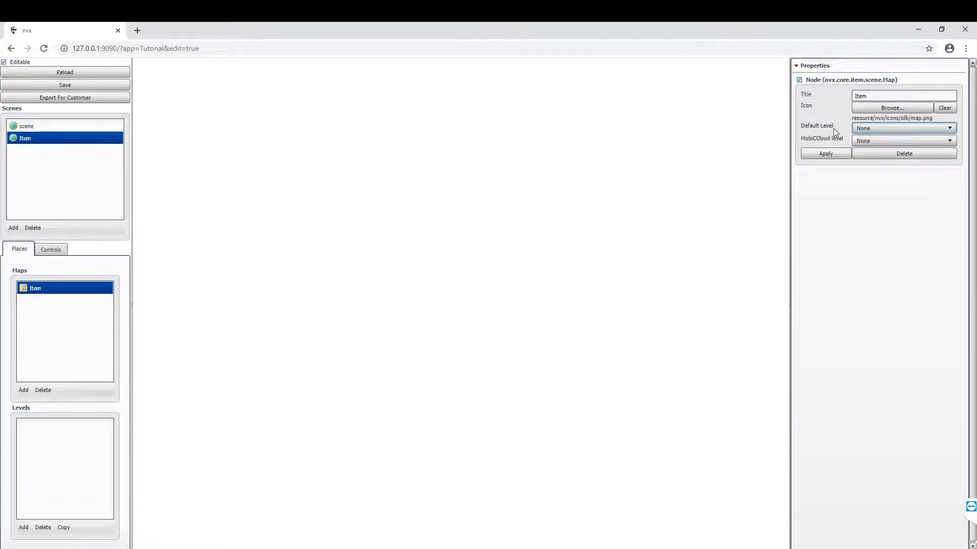
left_click(880, 96)
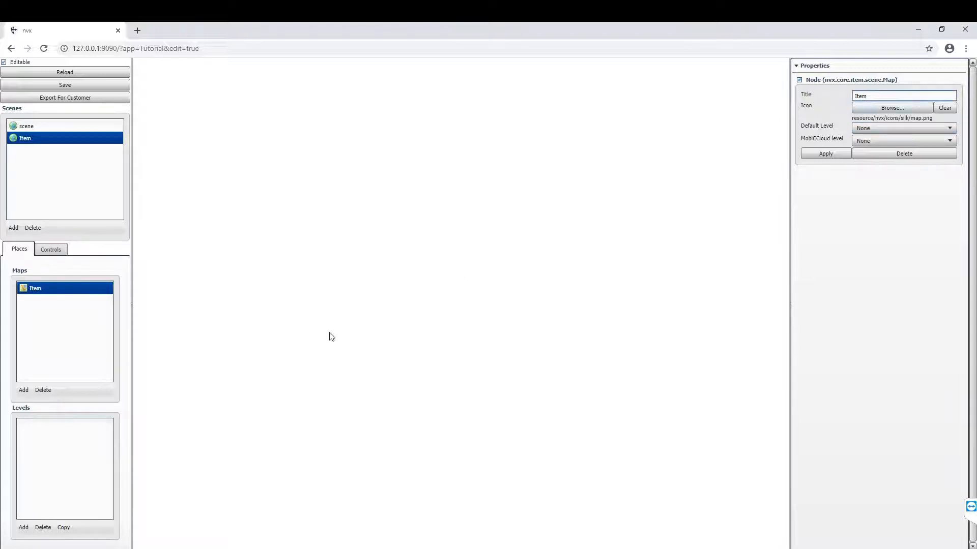
left_click(30, 529)
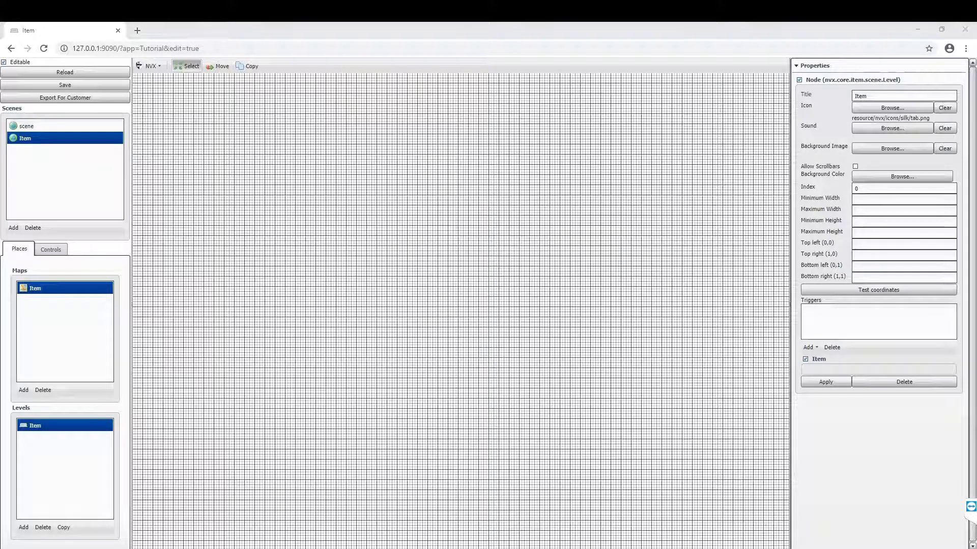
mouse_move(66, 426)
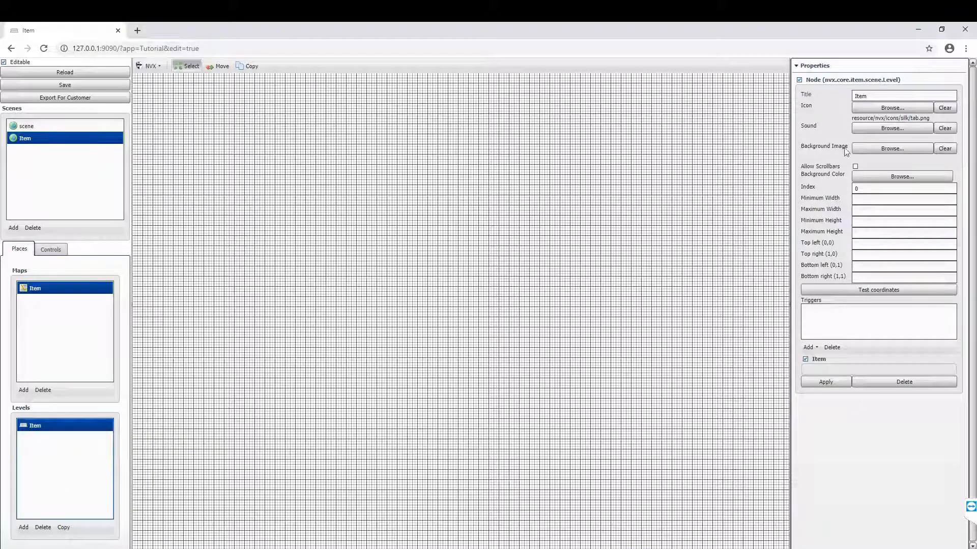
Step: Set the level's background image to the Industrie-Monitoring-Alarmes.png file in the config/Tutorial/icons resource folder
left_click(917, 151)
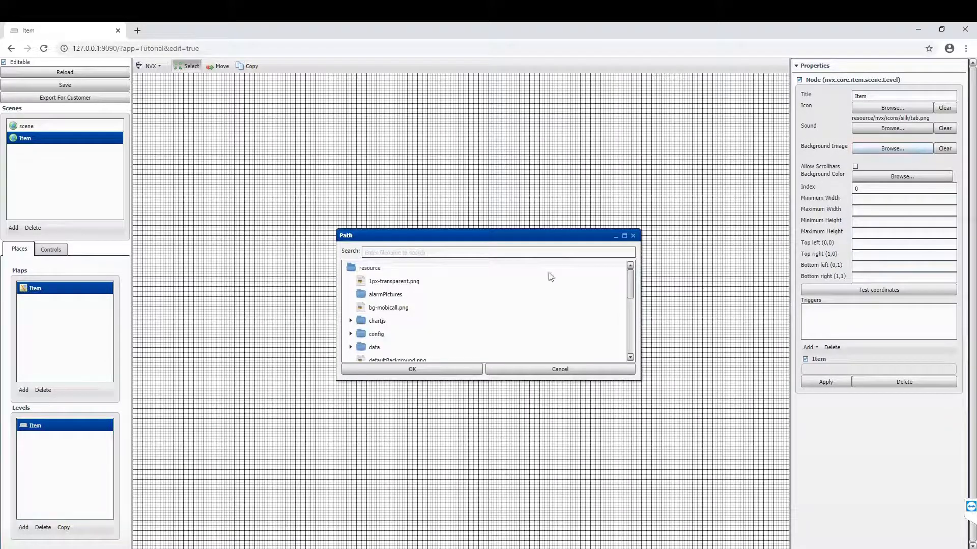
left_click(351, 335)
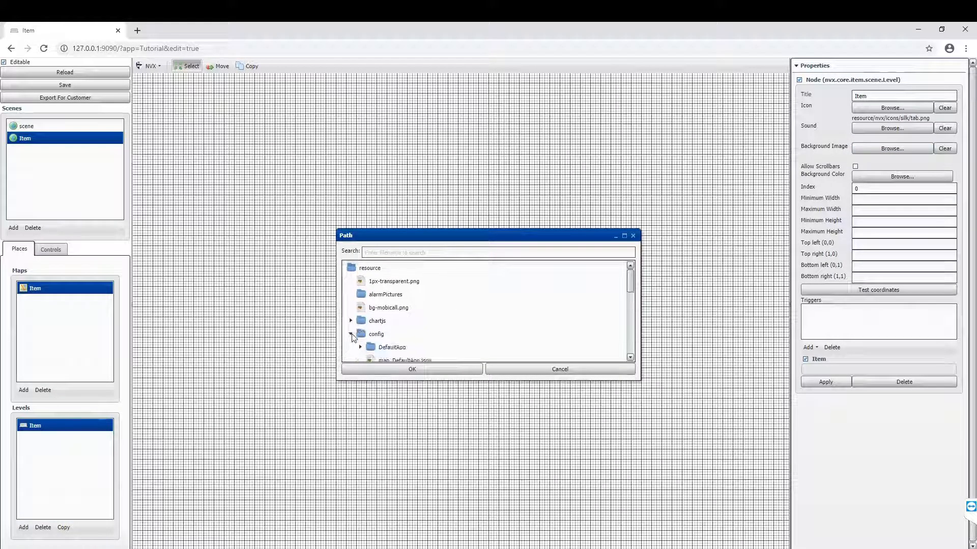
scroll(450, 325, "down", 1)
scroll(455, 327, "down", 1)
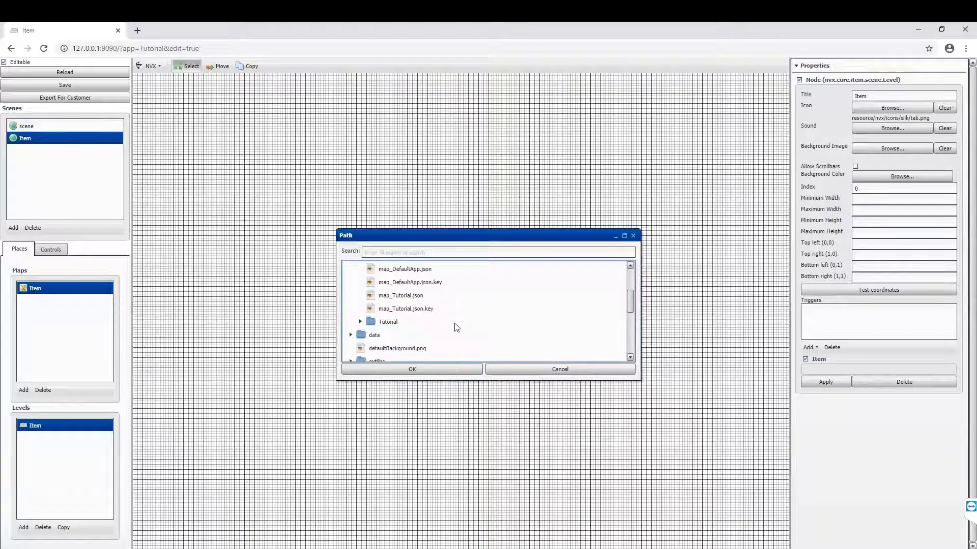
left_click(362, 324)
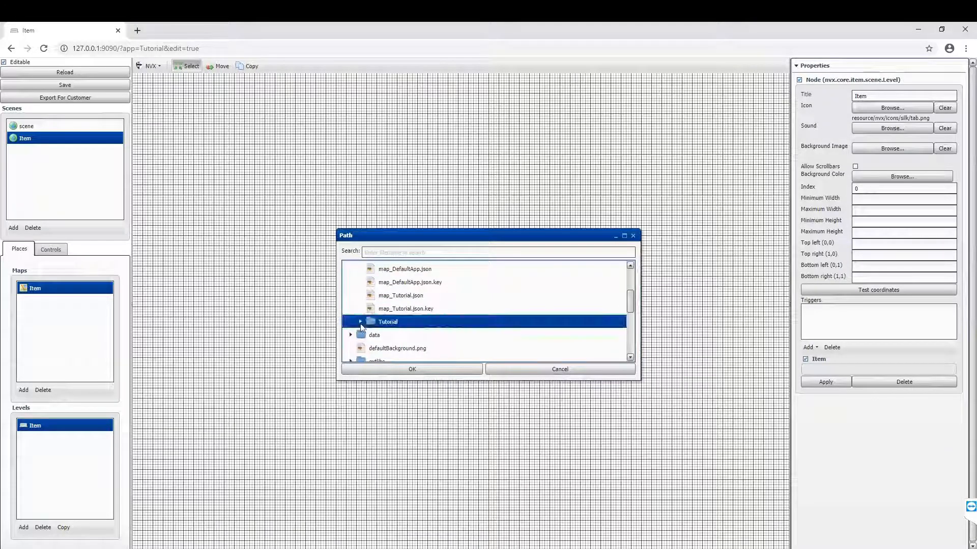
left_click(360, 323)
scroll(428, 330, "down", 2)
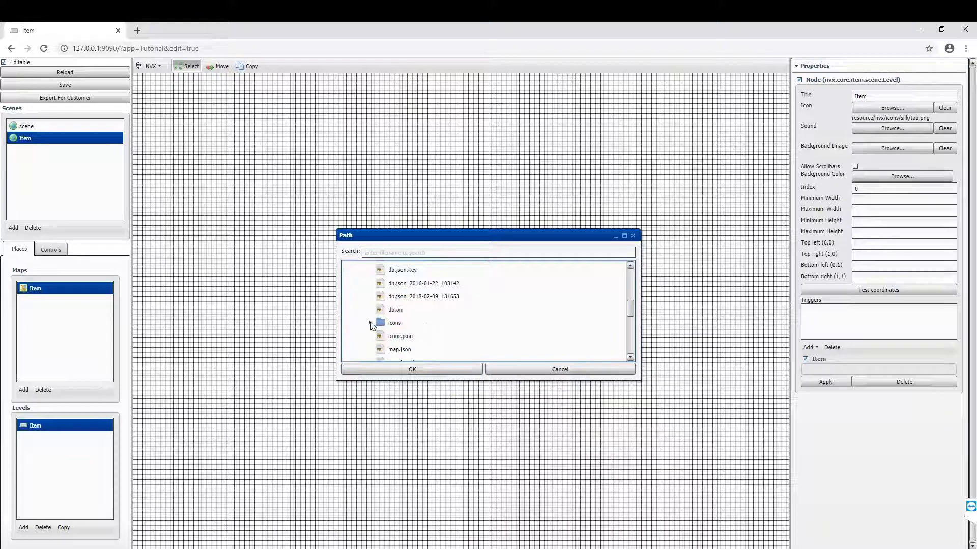
left_click(370, 324)
scroll(448, 332, "down", 2)
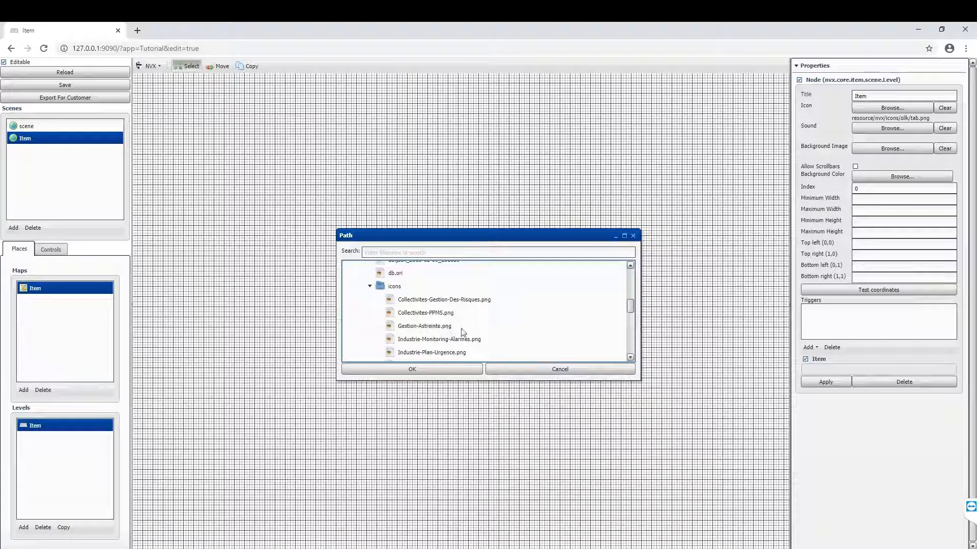
left_click(466, 341)
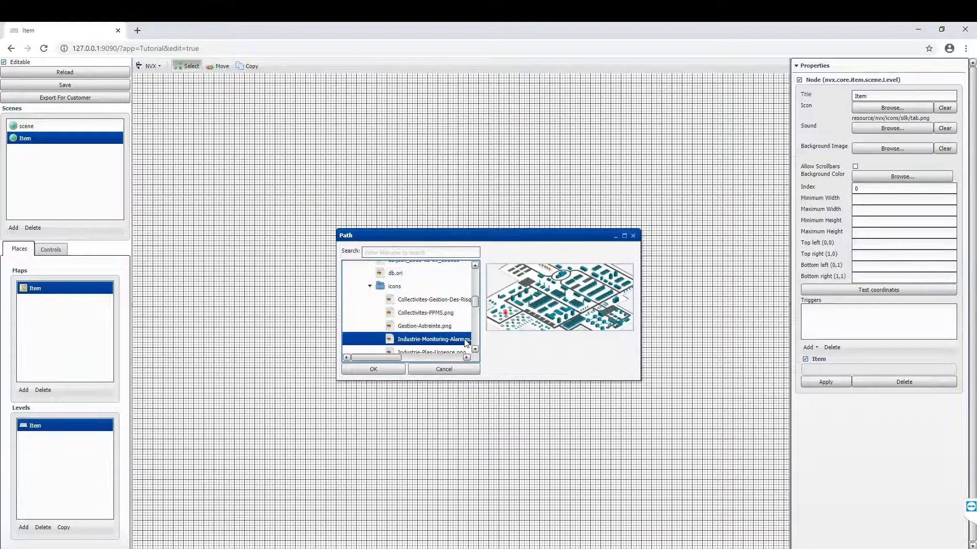
left_click(386, 366)
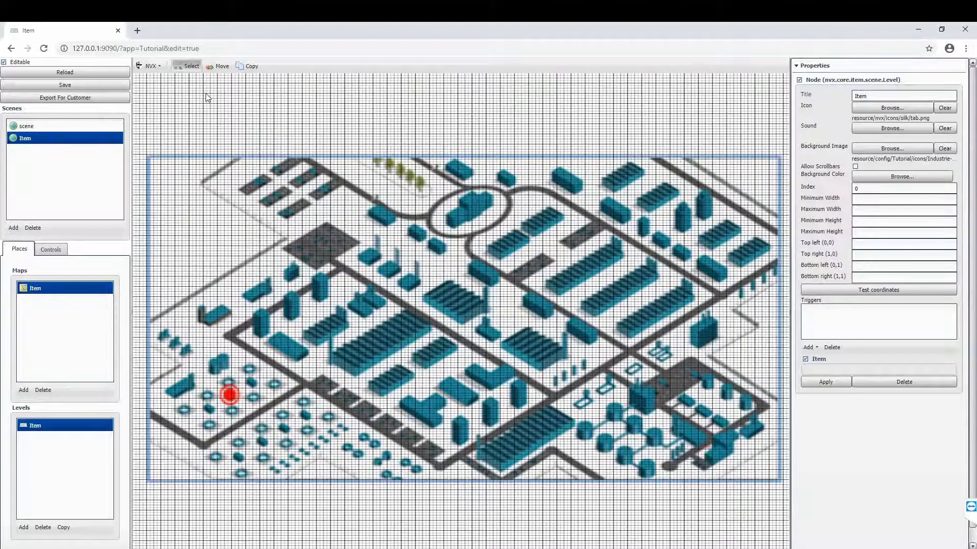
Step: Place a Button GUI item on the level, centred just above the background image, and return to selection mode
left_click(159, 67)
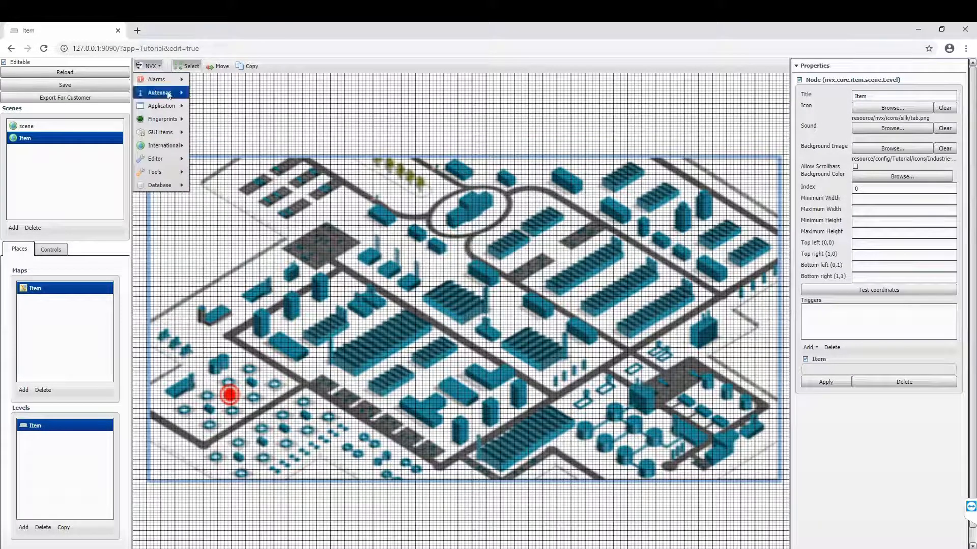
mouse_move(177, 136)
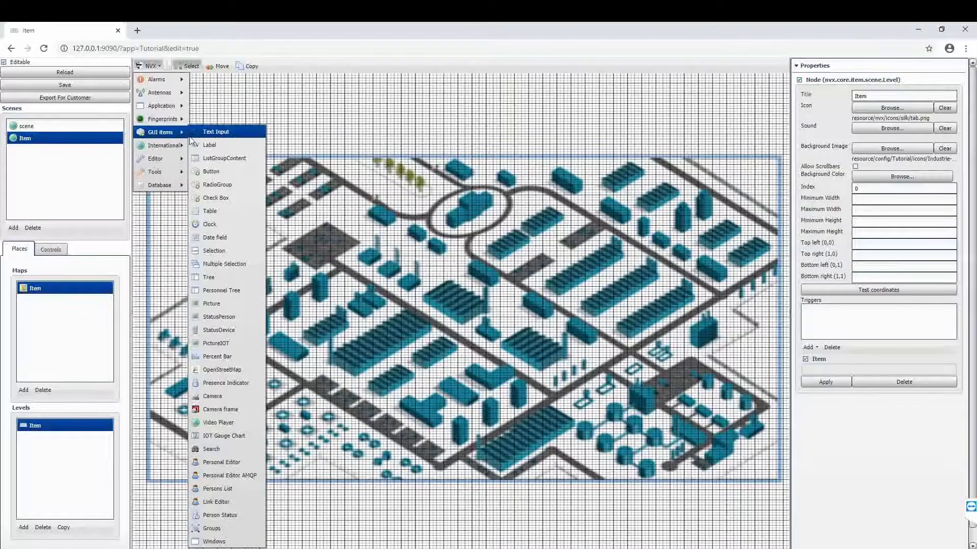
left_click(232, 173)
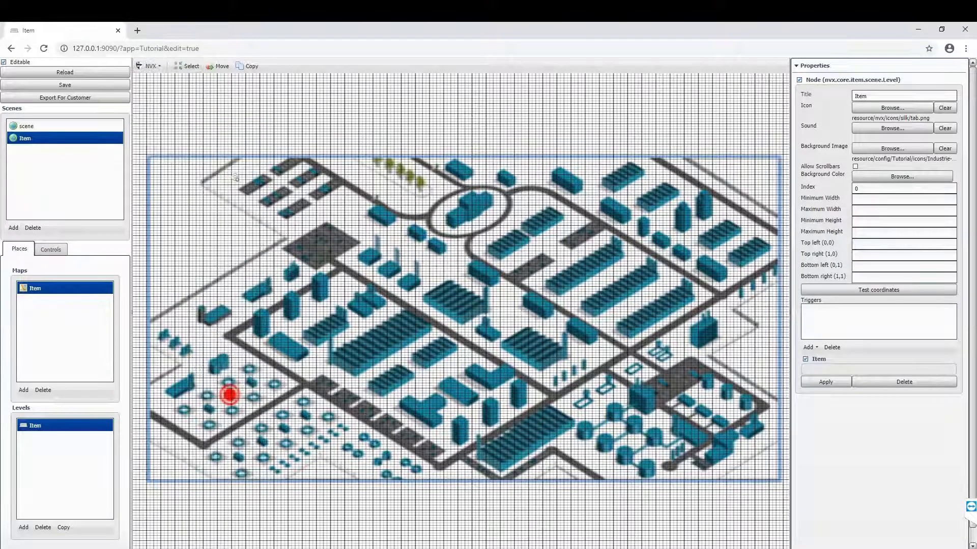
left_click(443, 110)
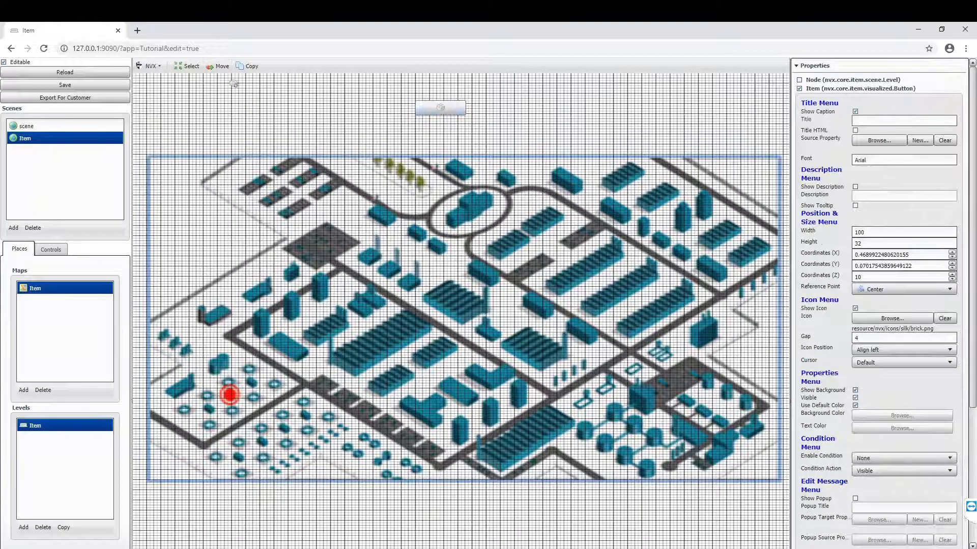
left_click(190, 67)
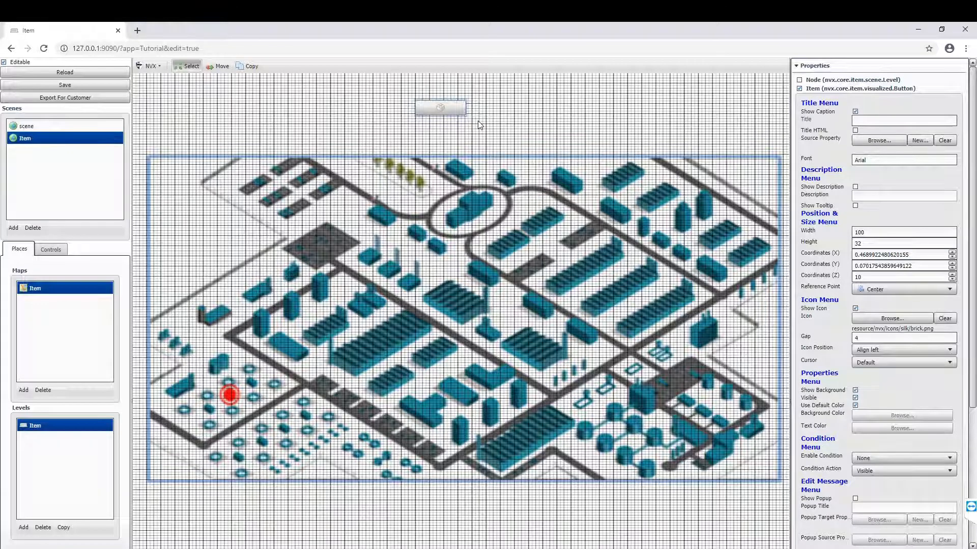
Step: Title the new button BTN1 and enable its Title HTML option
left_click(456, 109)
left_click(896, 121)
type("8")
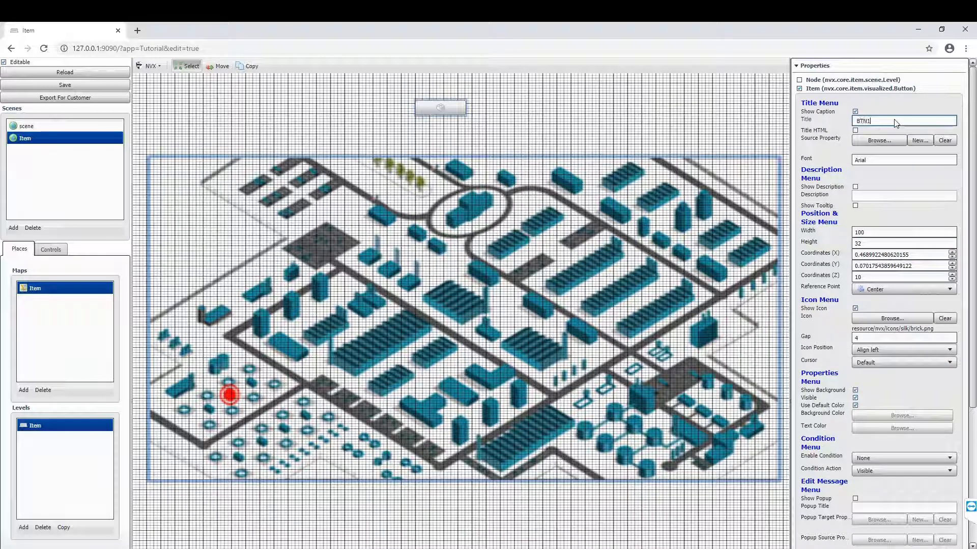
type("TN1")
left_click(895, 115)
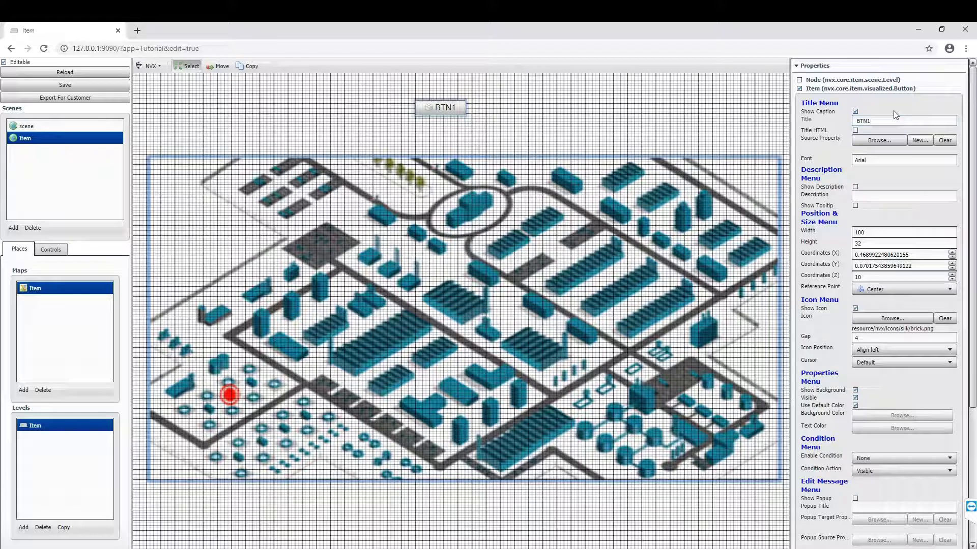
left_click(855, 130)
Step: Set the width of the BTN1 button to 150
left_click(876, 235)
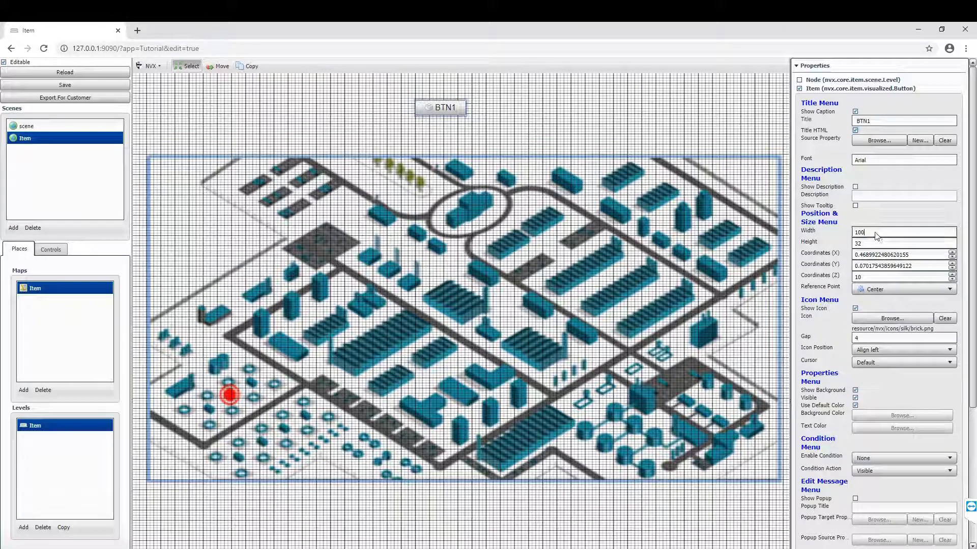
key("BackSpace")
key("BackSpace")
type("50")
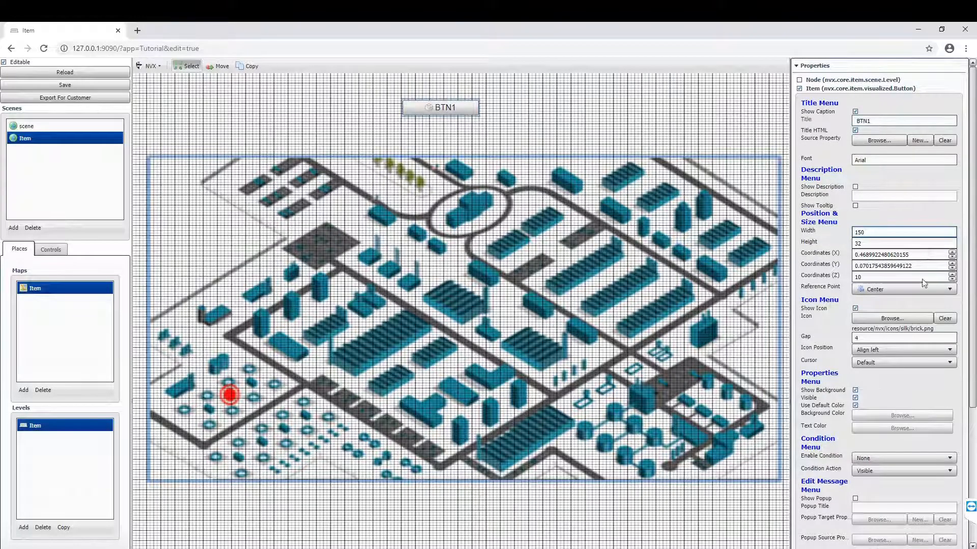
Step: Change the button's icon to book_previous.png and turn off its Use Default Color option
left_click(908, 317)
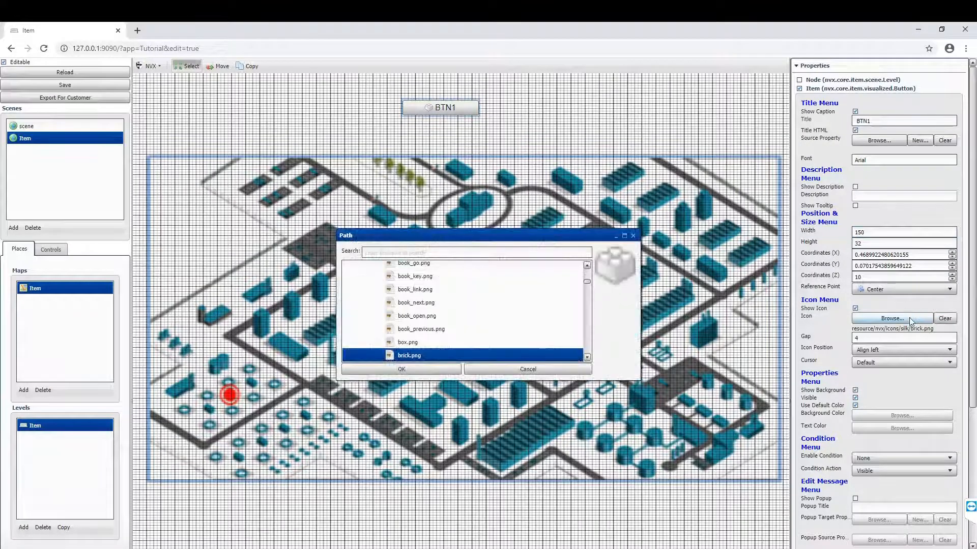
left_click(407, 332)
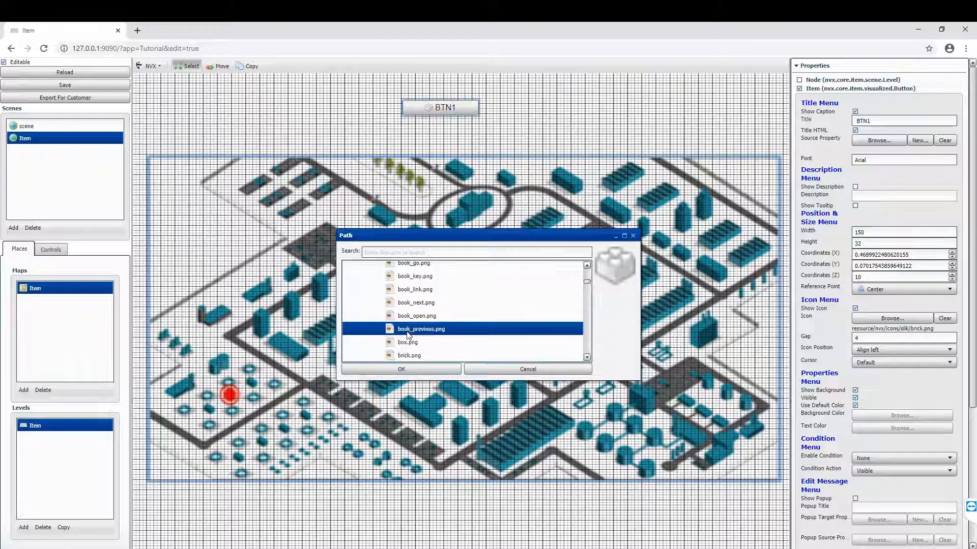
left_click(430, 370)
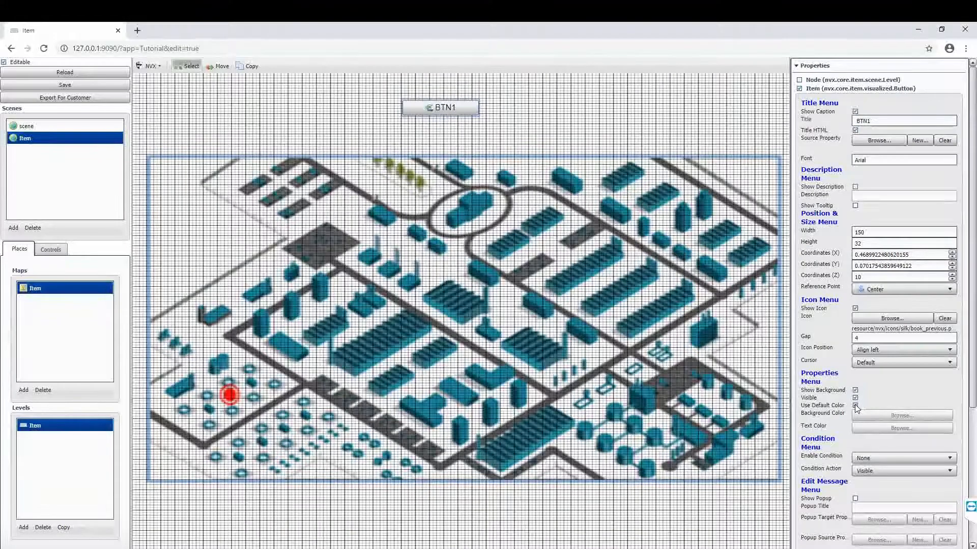
left_click(855, 406)
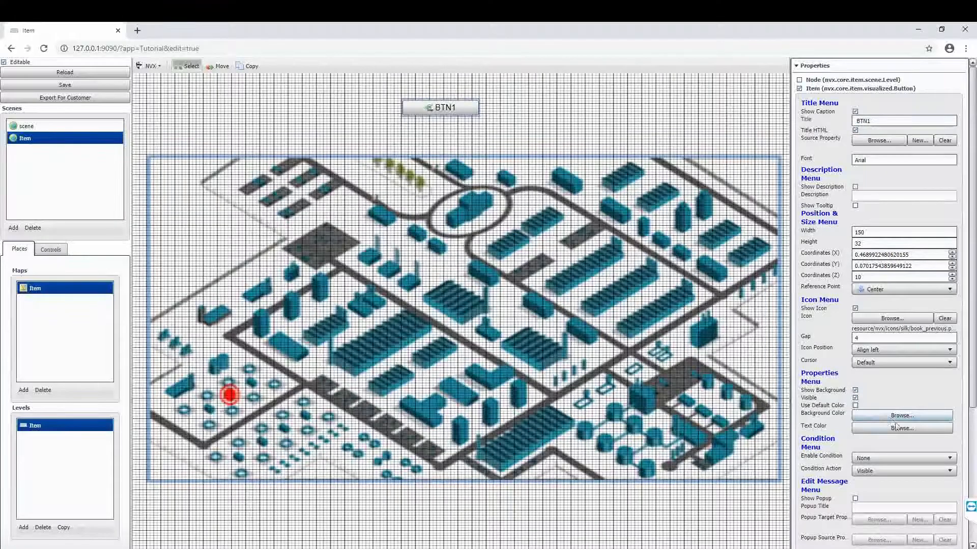
Step: Switch the button's Show Popup and Trigger Confirm options on and off again to check the fields they unlock
scroll(881, 440, "down", 1)
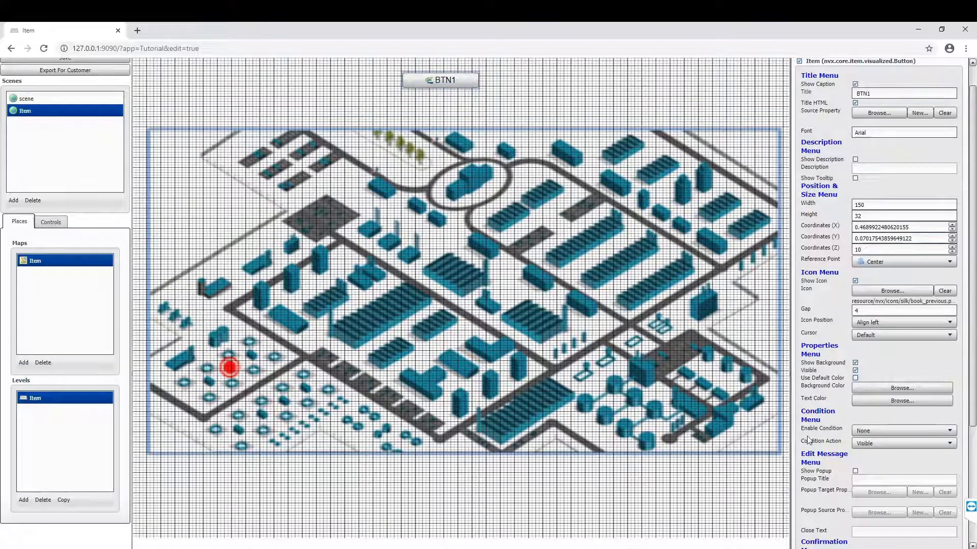
scroll(869, 454, "down", 2)
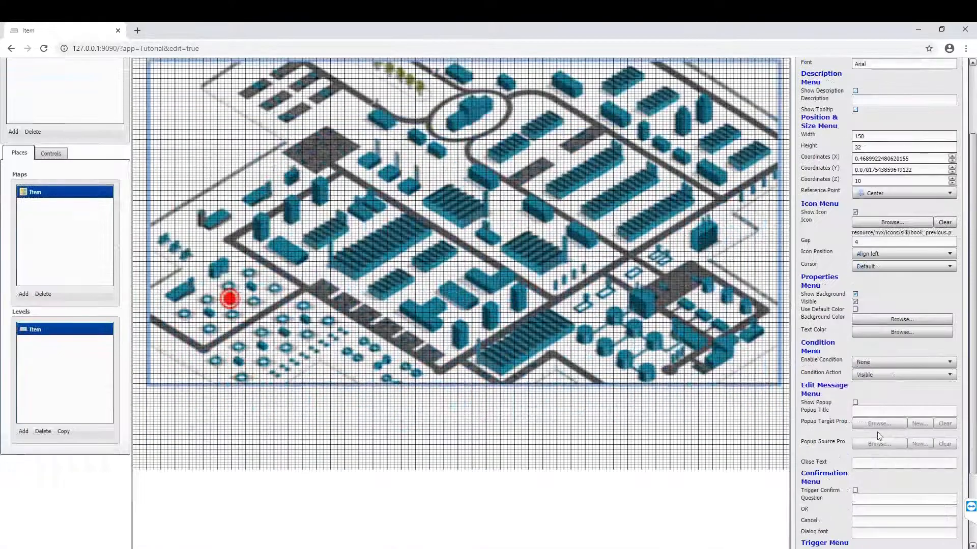
left_click(855, 402)
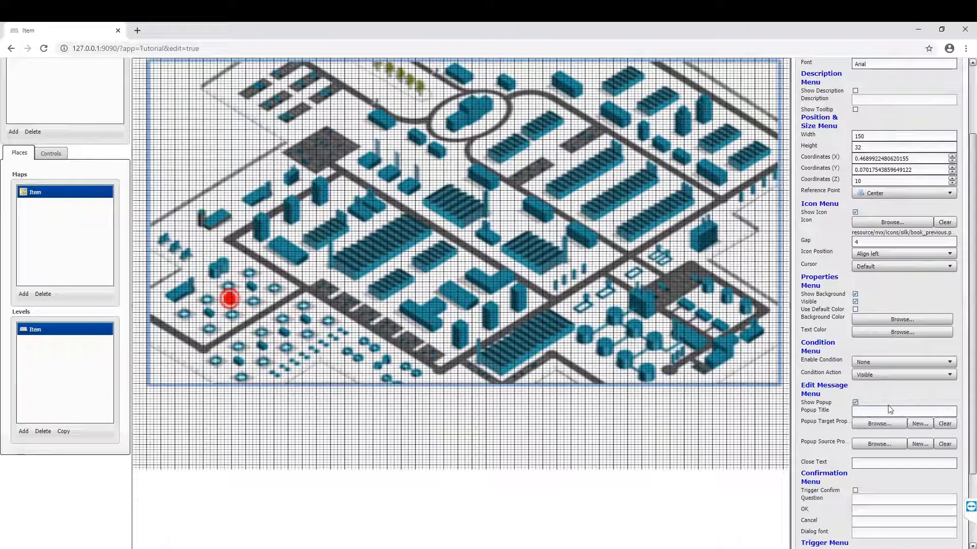
left_click(856, 403)
scroll(858, 403, "down", 3)
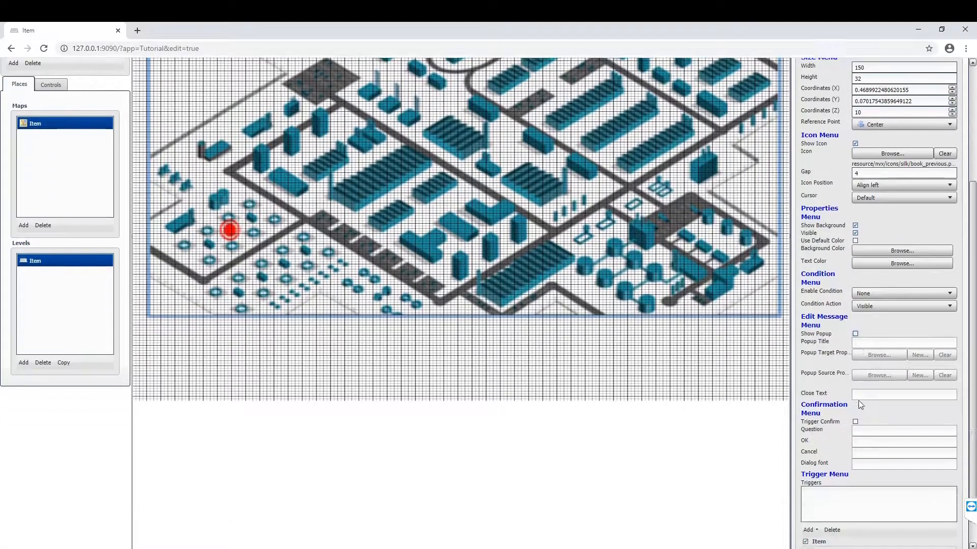
scroll(859, 404, "down", 1)
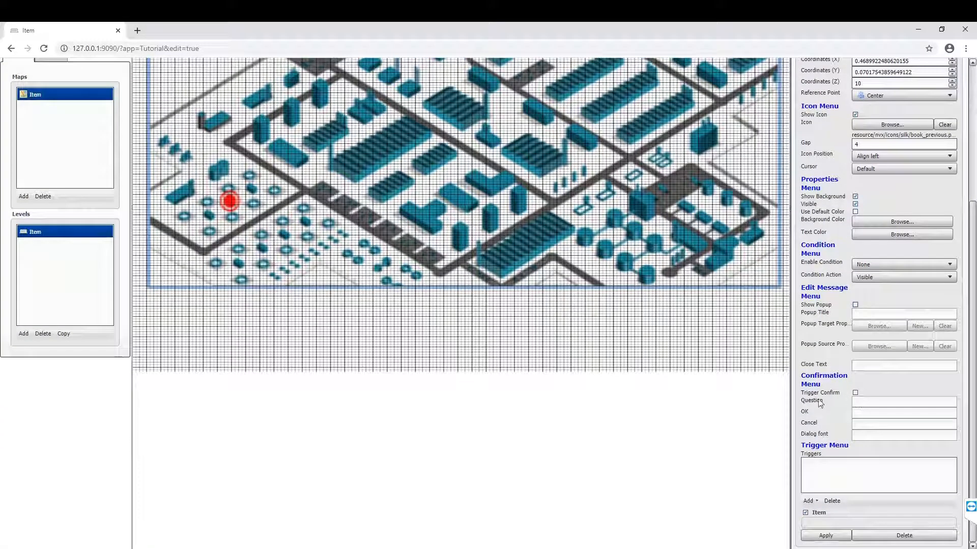
left_click(855, 393)
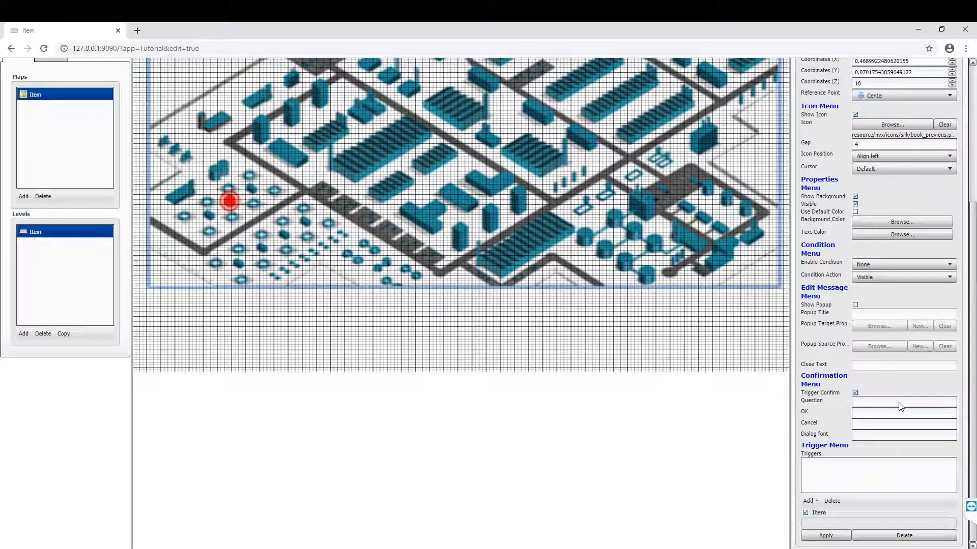
left_click(855, 393)
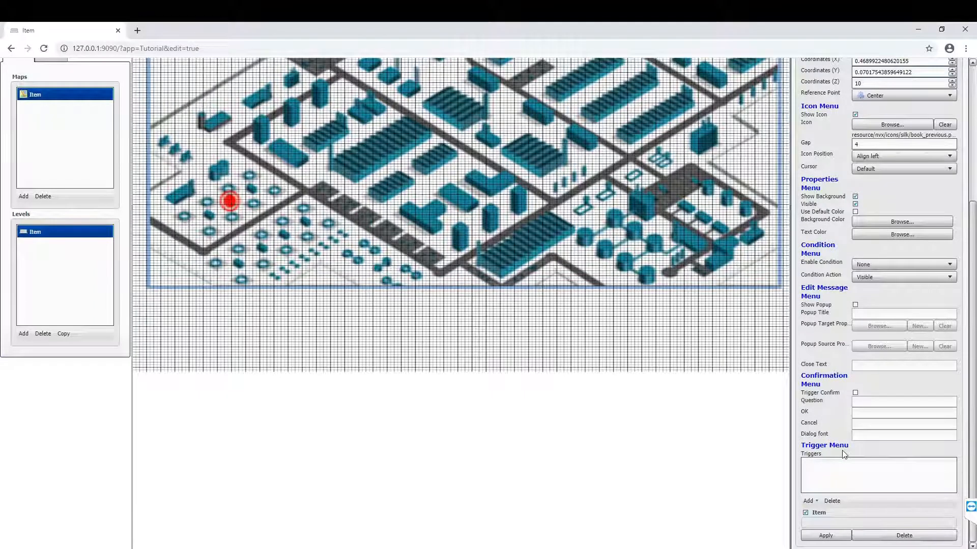
Step: Add a Launch Alarm Trigger to the BTN1 button
left_click(809, 502)
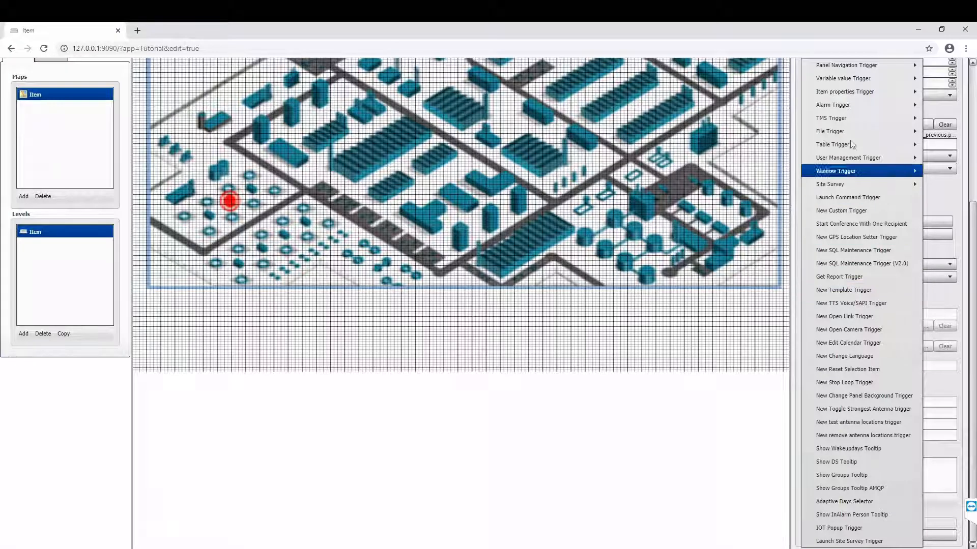
mouse_move(855, 111)
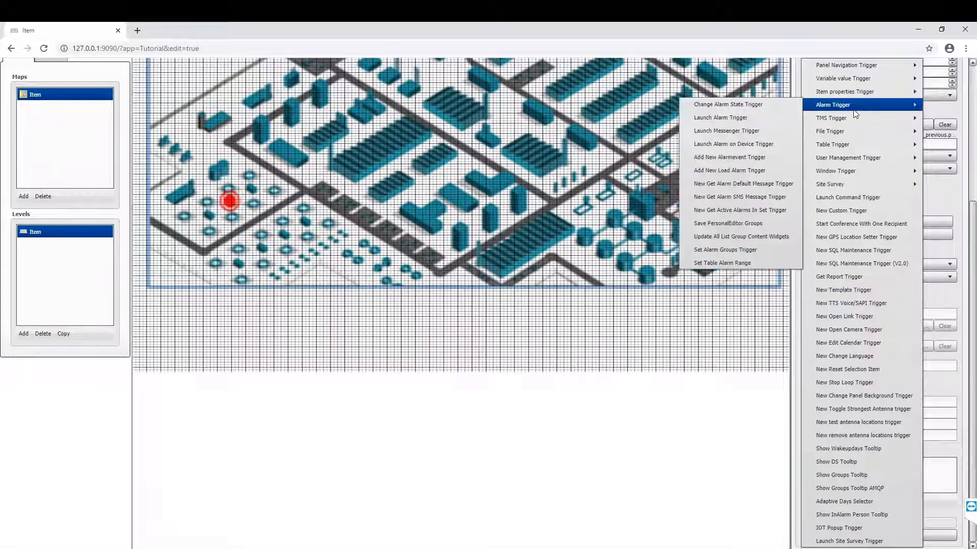
left_click(768, 118)
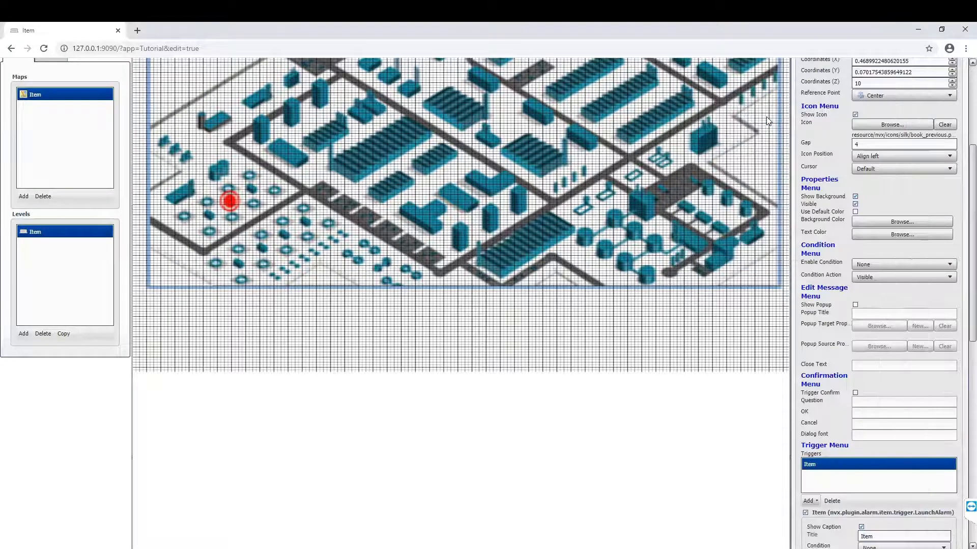
Step: Title the alarm trigger Launch_alarm_5000 and check the choices for its condition
scroll(855, 475, "down", 1)
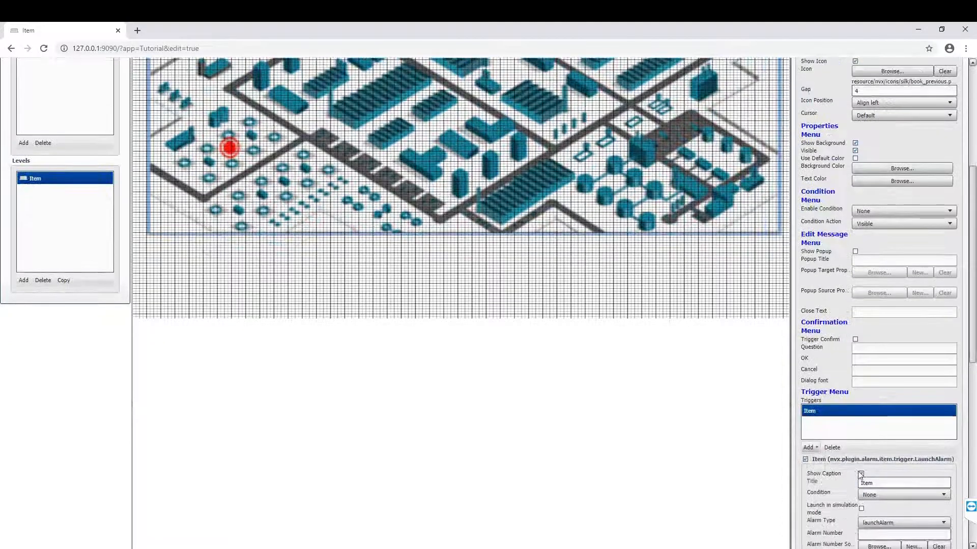
left_click(860, 474)
left_click(897, 484)
double_click(898, 484)
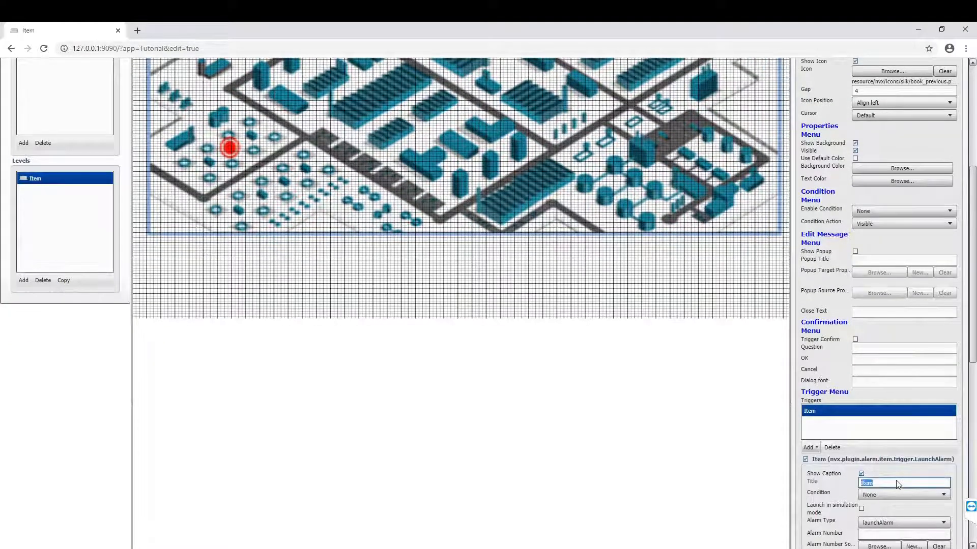
type("Launch_alarm_5000")
scroll(920, 501, "down", 1)
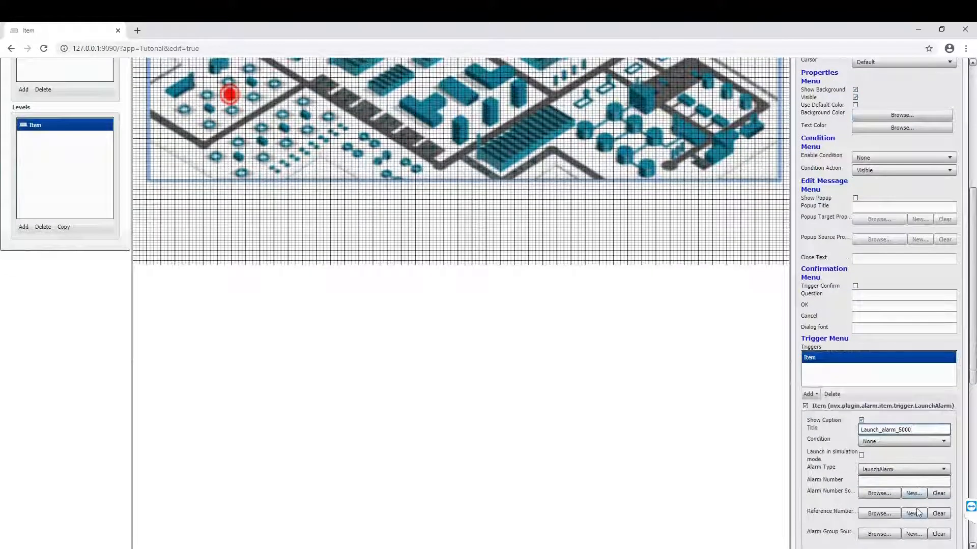
left_click(944, 443)
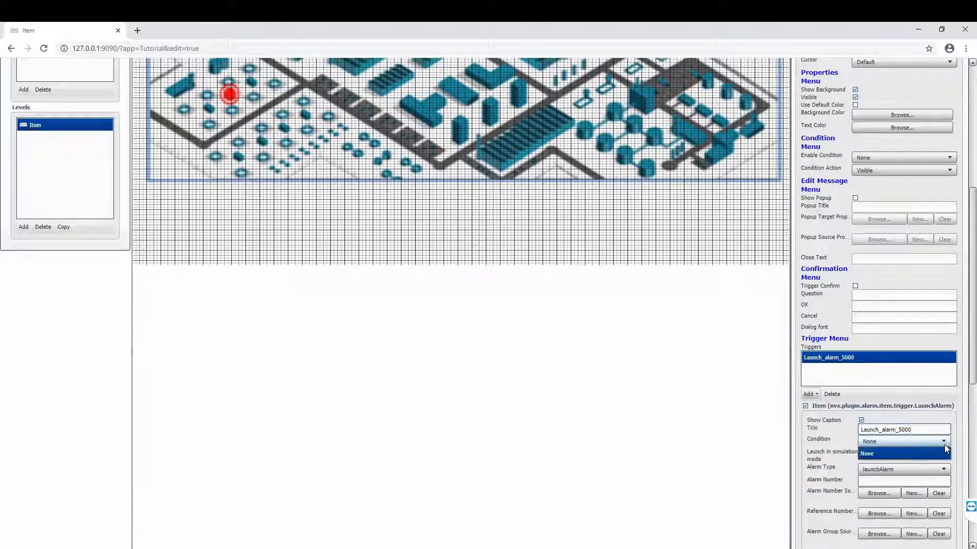
Step: Keep the alarm trigger's condition at None, turn on Launch in simulation mode and set its Alarm Number to 5000
left_click(939, 454)
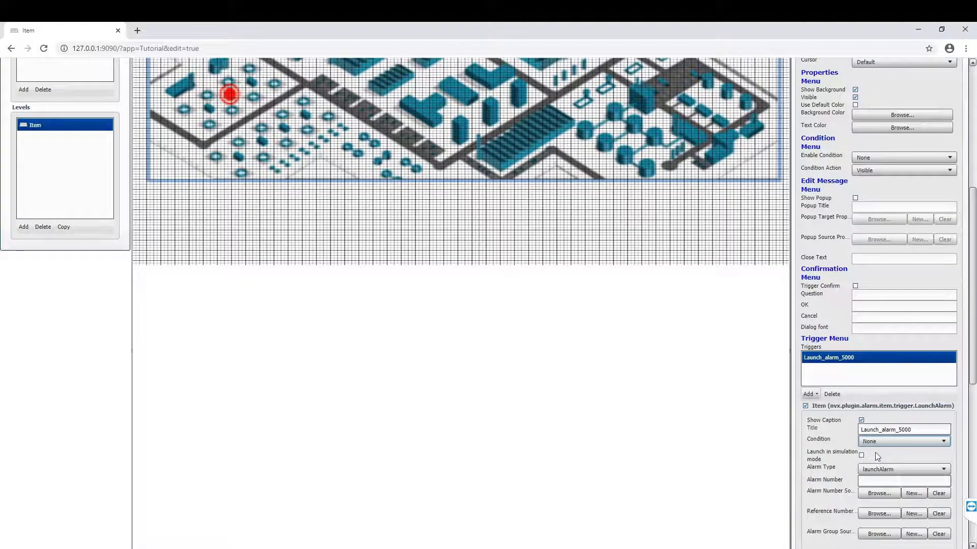
left_click(861, 455)
scroll(957, 477, "down", 1)
scroll(956, 476, "down", 1)
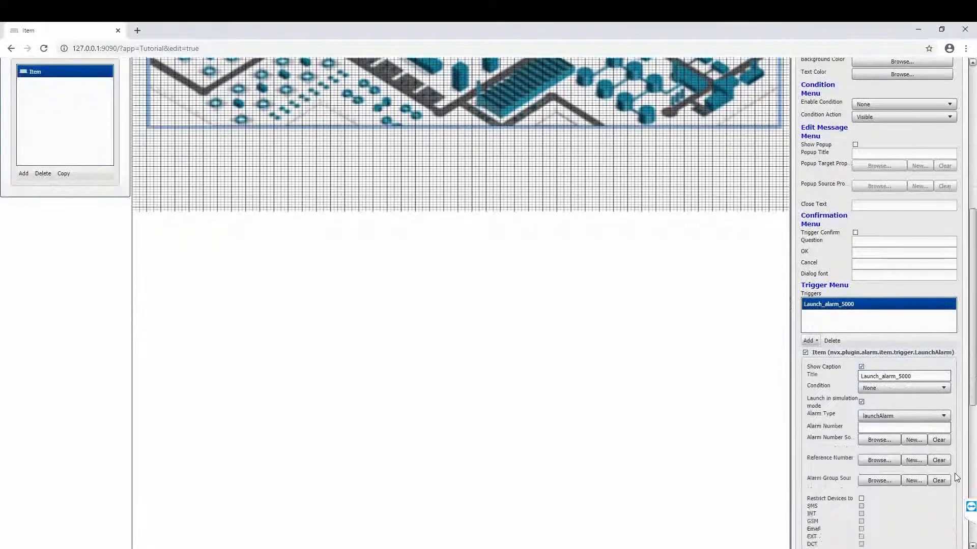
left_click(918, 420)
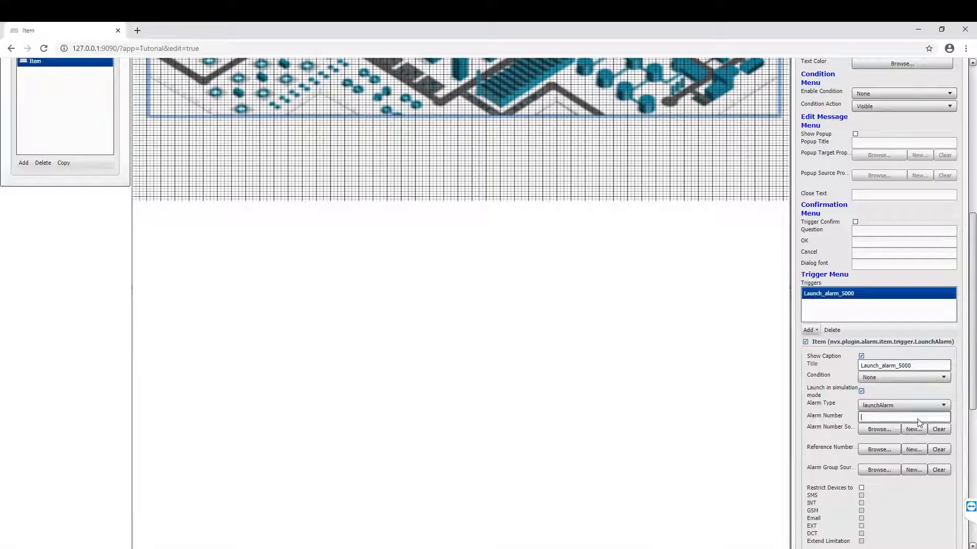
type("5000")
key("Return")
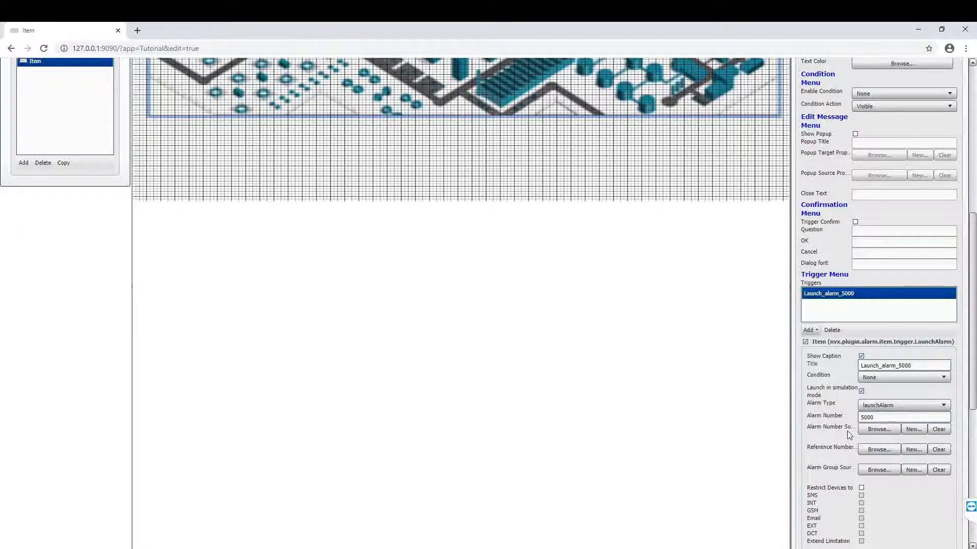
Step: Widen the properties area and switch the trigger's Restrict Devices to option on and off again to check its device choices
left_click_drag(790, 427, 767, 425)
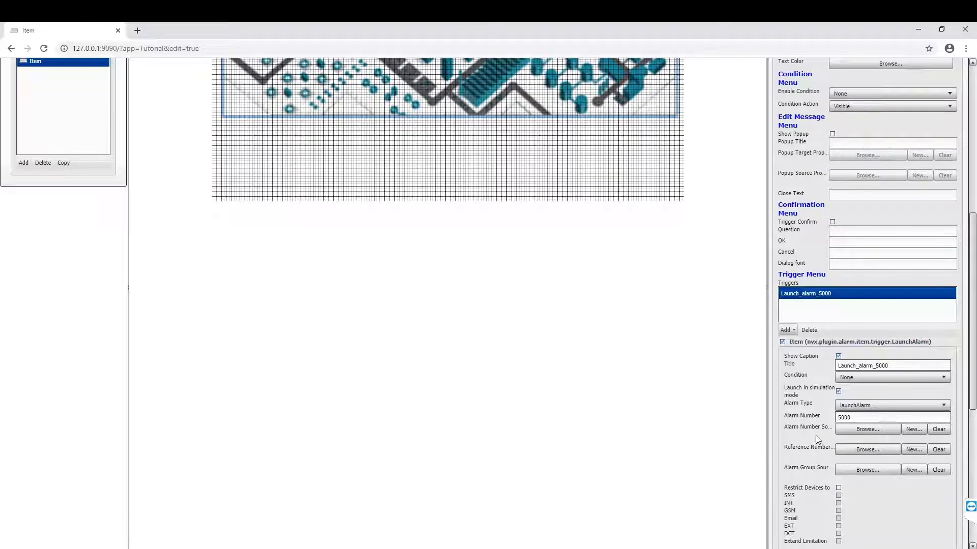
left_click(838, 487)
scroll(865, 489, "down", 1)
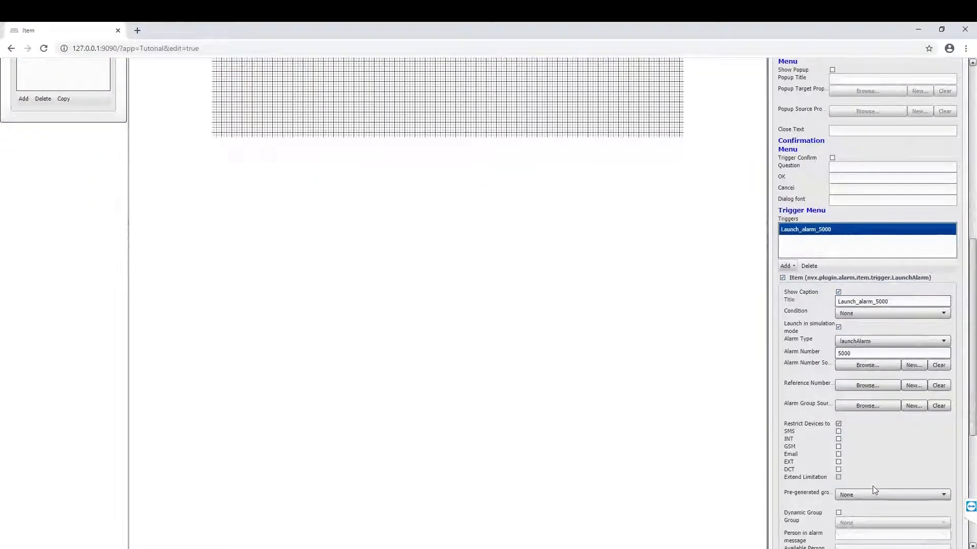
scroll(872, 486, "down", 1)
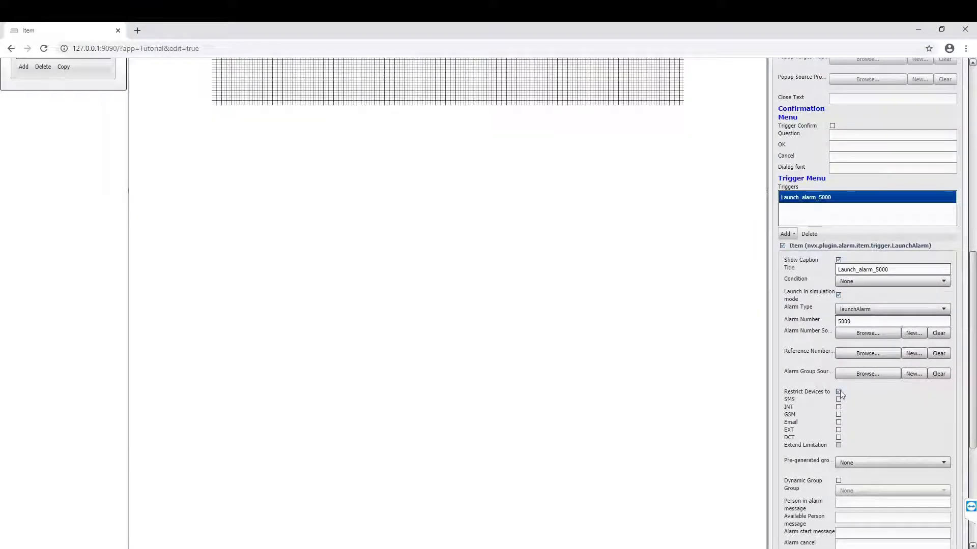
scroll(887, 402, "down", 2)
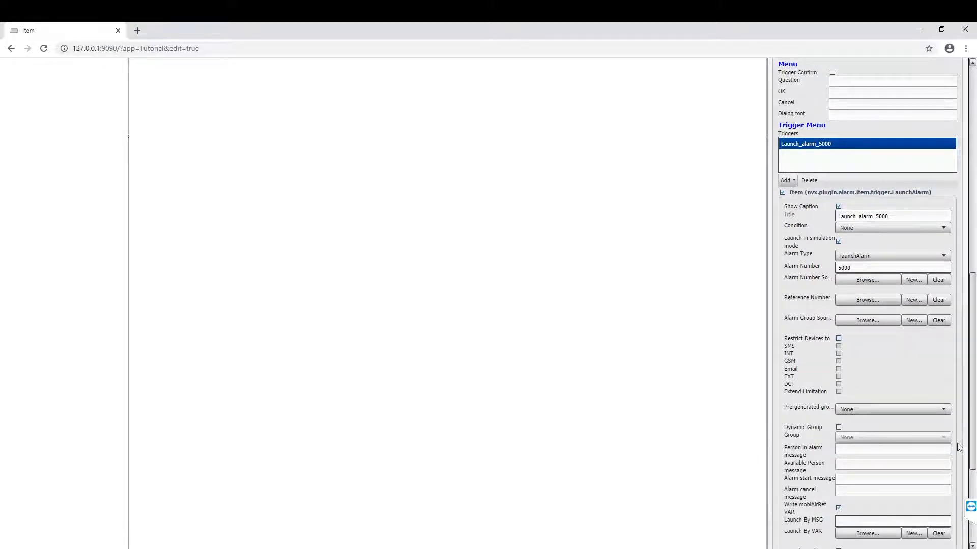
Step: Review the remaining alarm trigger settings and apply the changes to the BTN1 button
scroll(957, 443, "down", 2)
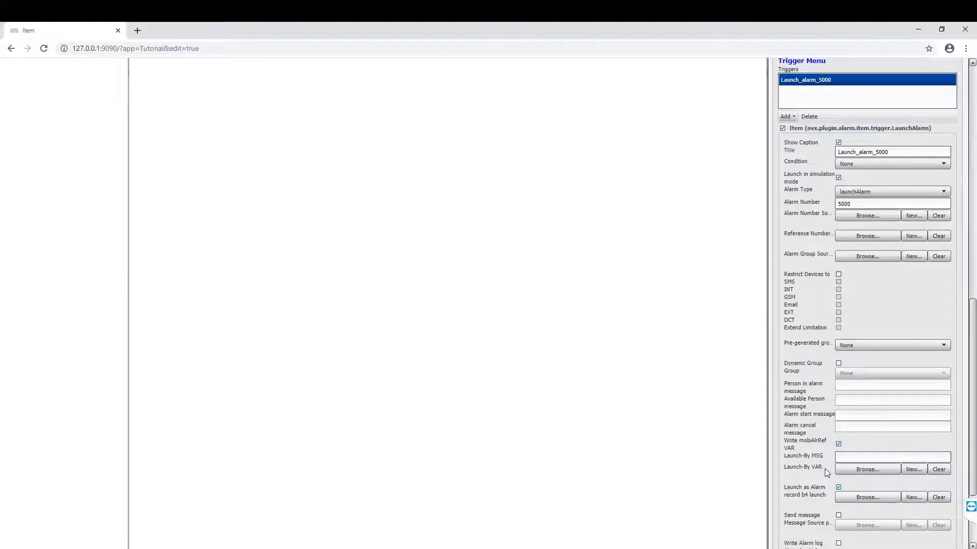
scroll(825, 469, "down", 3)
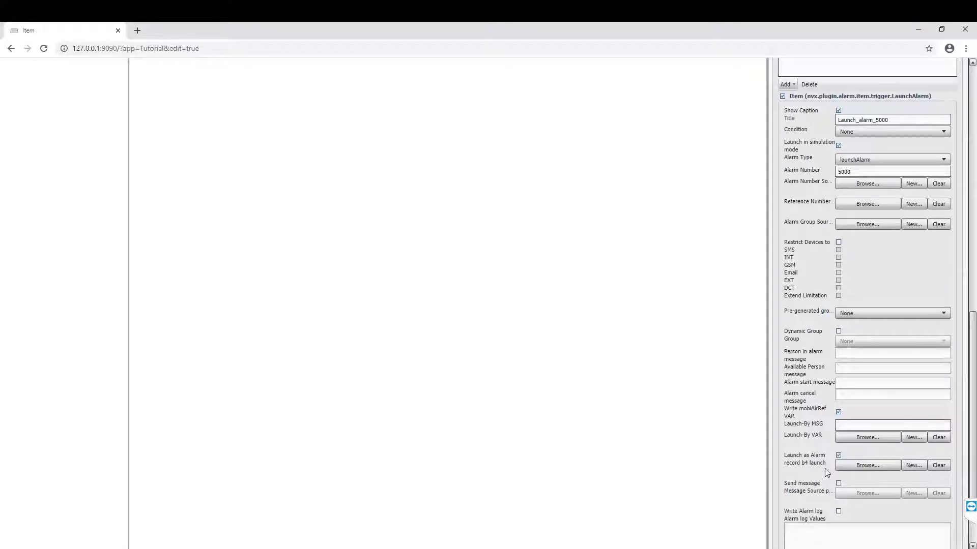
scroll(825, 473, "down", 8)
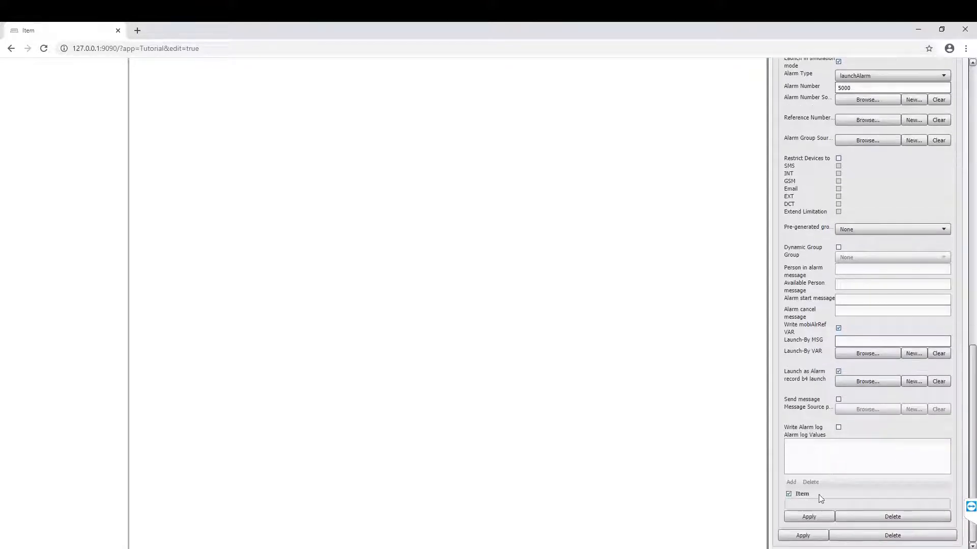
left_click(814, 535)
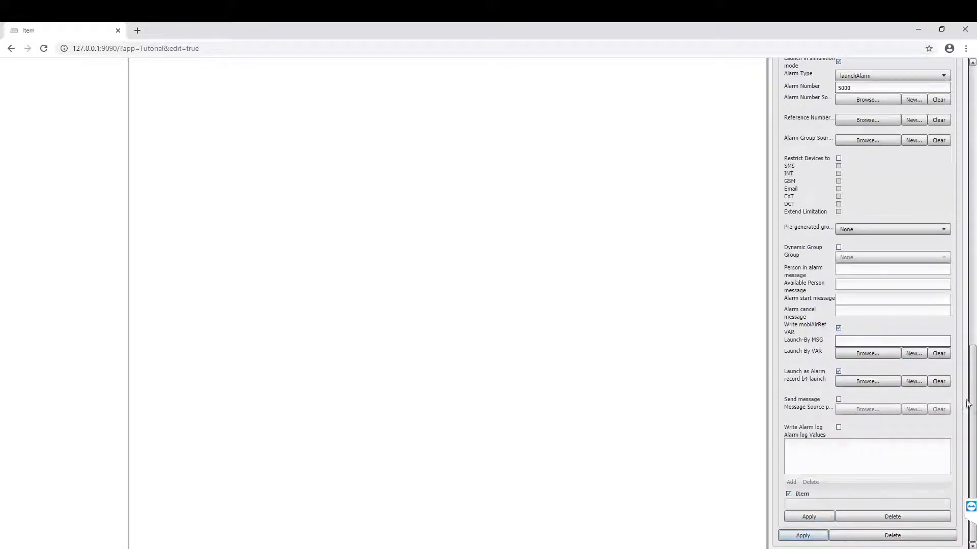
Step: Leave edit mode and launch the alarm with the BTN1 button
scroll(968, 404, "up", 15)
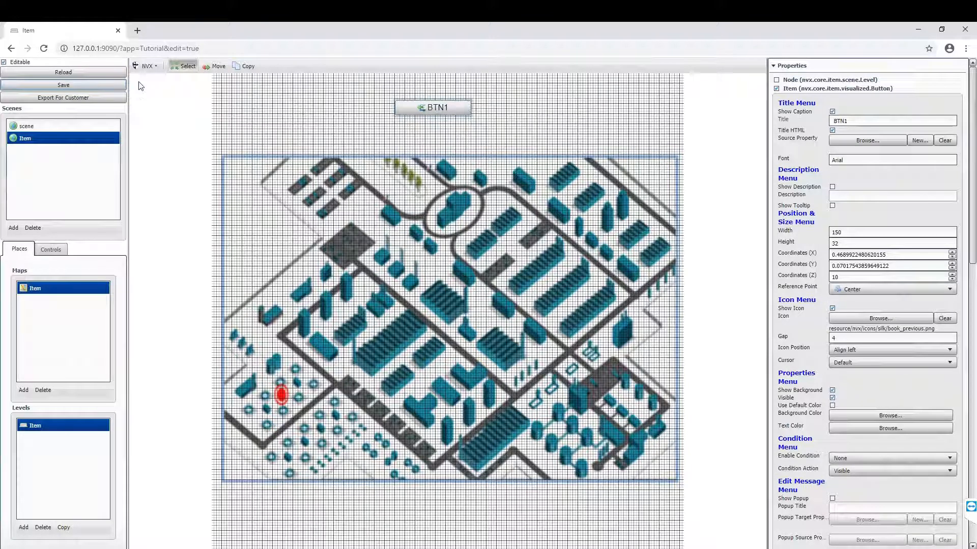
left_click(4, 62)
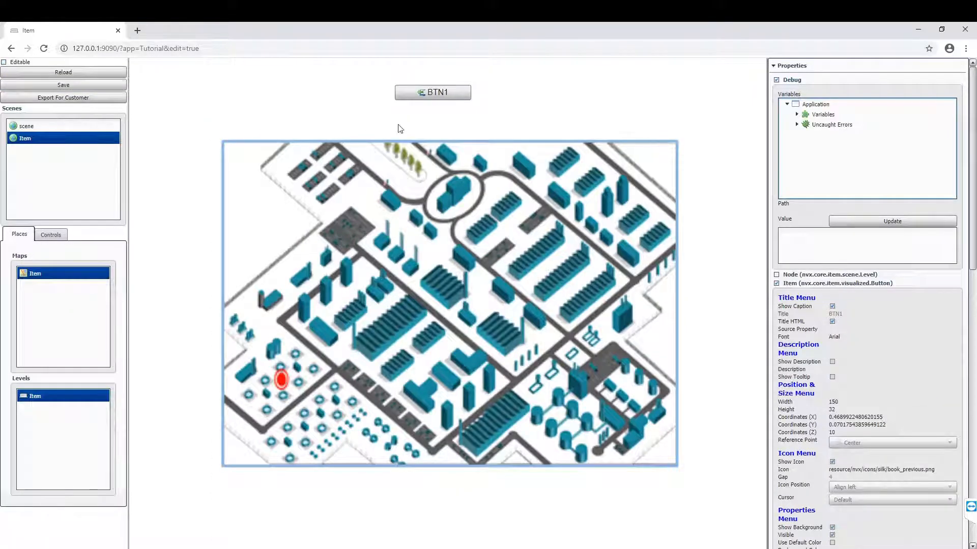
left_click(441, 92)
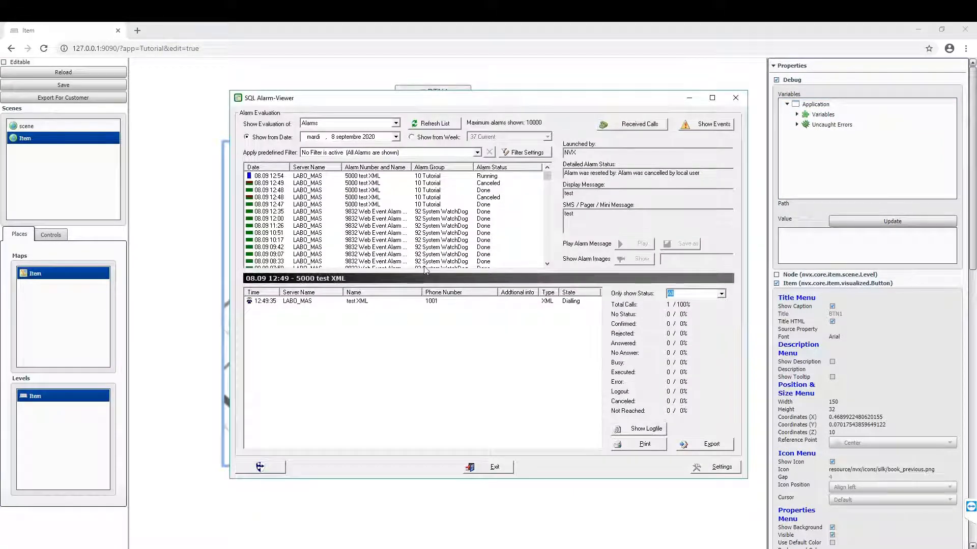
Step: Check the newest 5000 test XML alarm in the SQL Alarm-Viewer and minimize the viewer
left_click(501, 176)
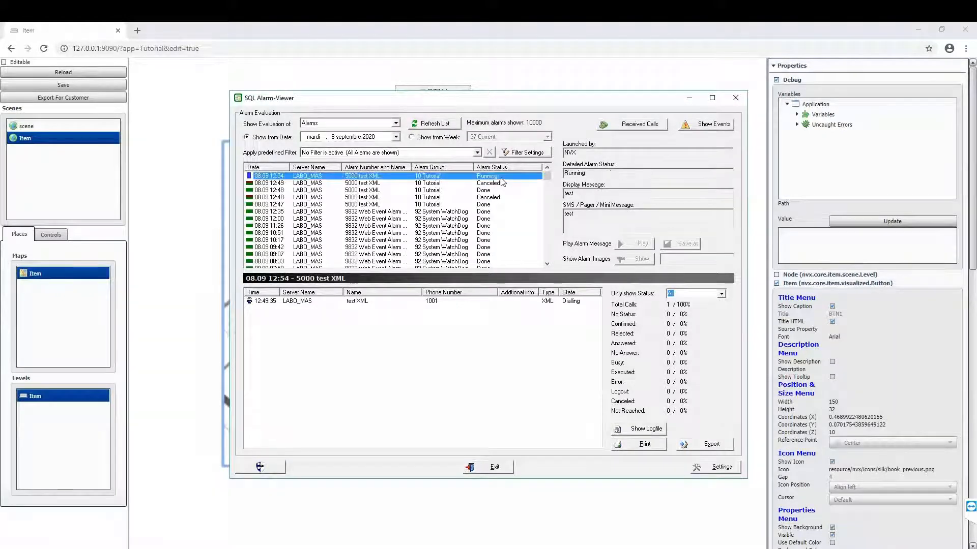
left_click(690, 98)
left_click(493, 492)
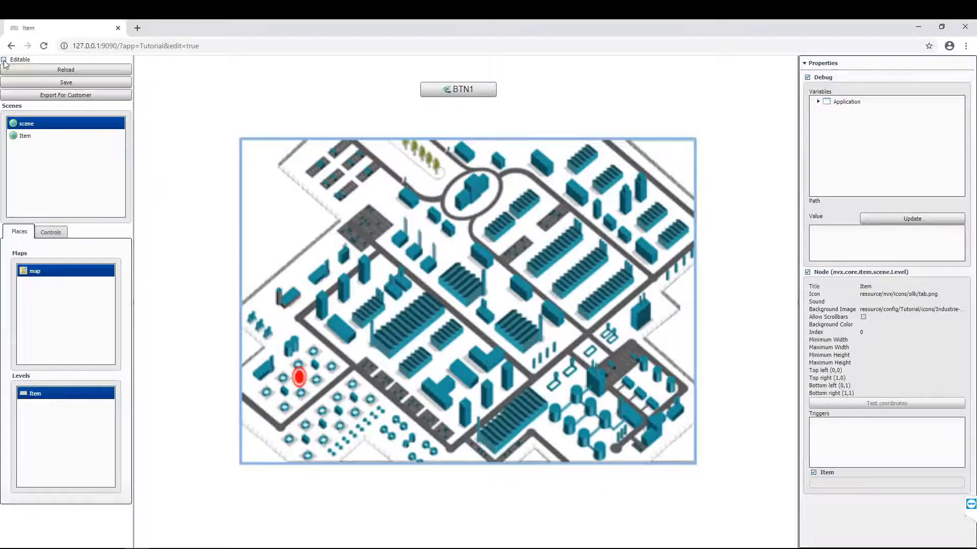
Step: Return to edit mode and place an Alarm active state item above the map image, beside the BTN1 button
left_click(4, 59)
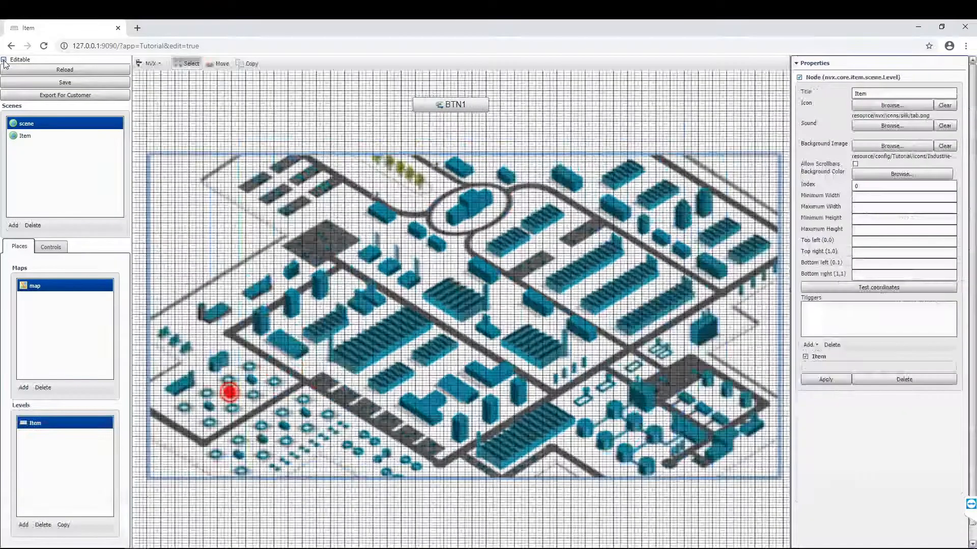
left_click(160, 67)
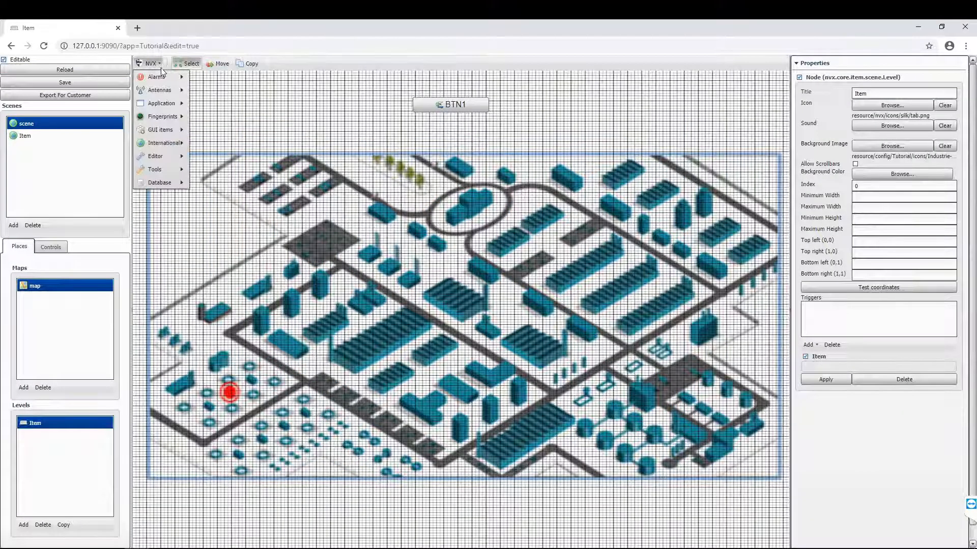
mouse_move(163, 81)
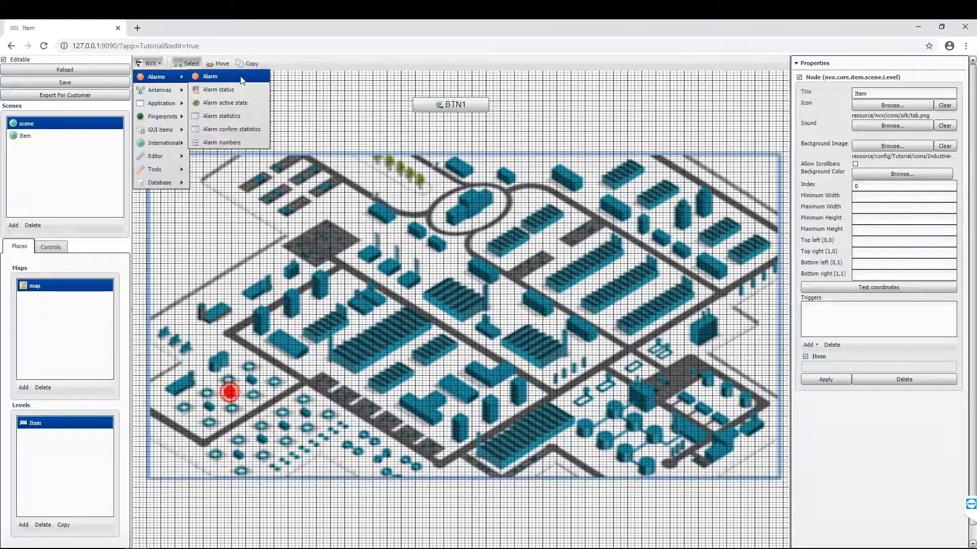
left_click(257, 105)
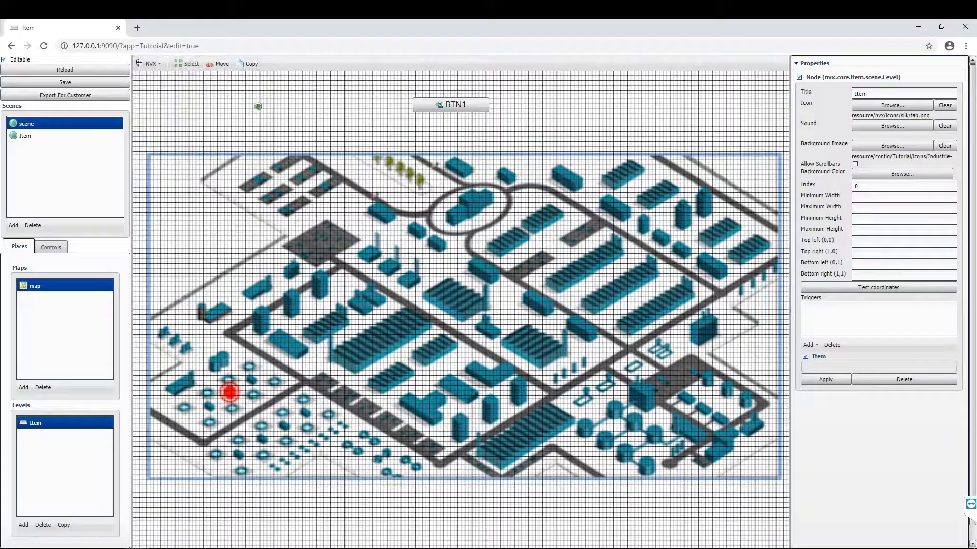
left_click_drag(258, 107, 322, 119)
left_click(321, 117)
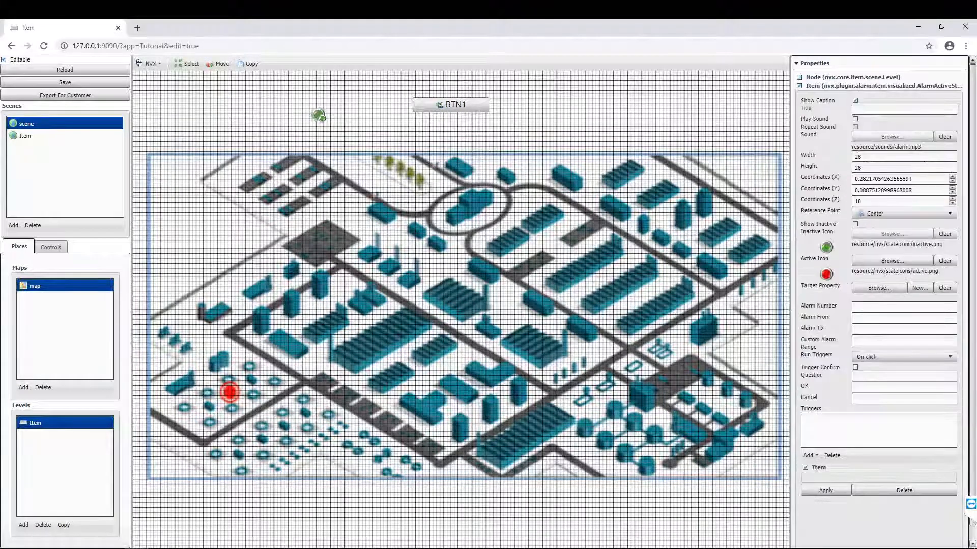
left_click(192, 64)
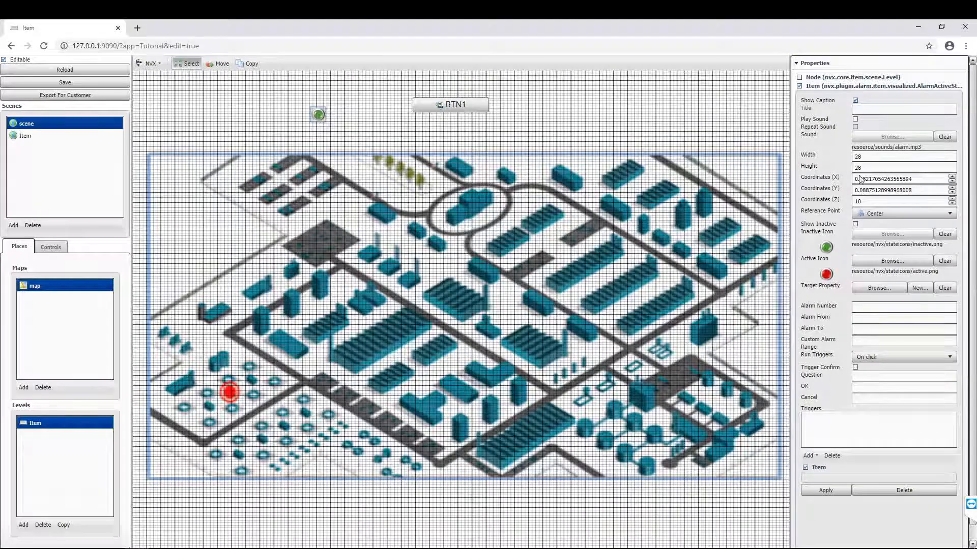
Step: Title the alarm state item ALR5000, leave Play Sound off, and set its width and height to 30
left_click(885, 110)
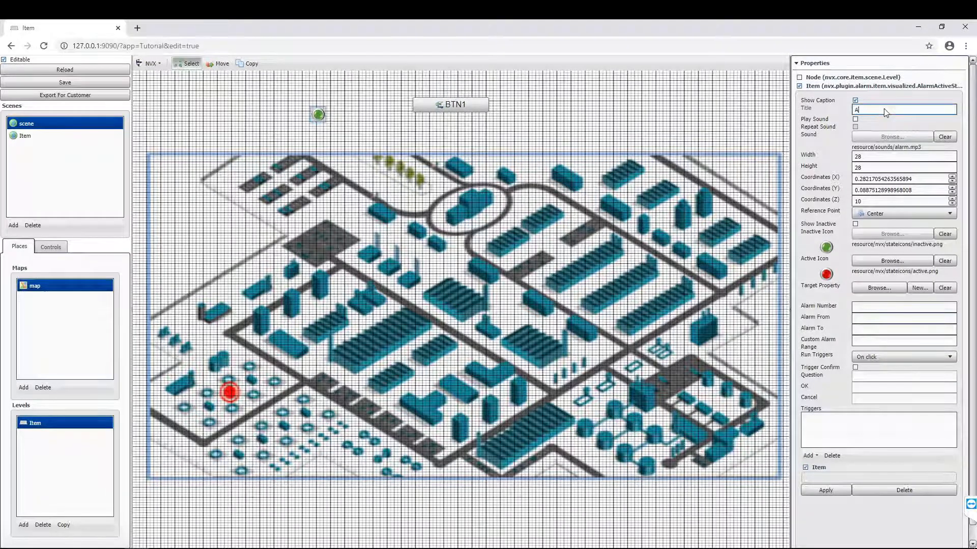
type("AlR5000")
left_click(856, 120)
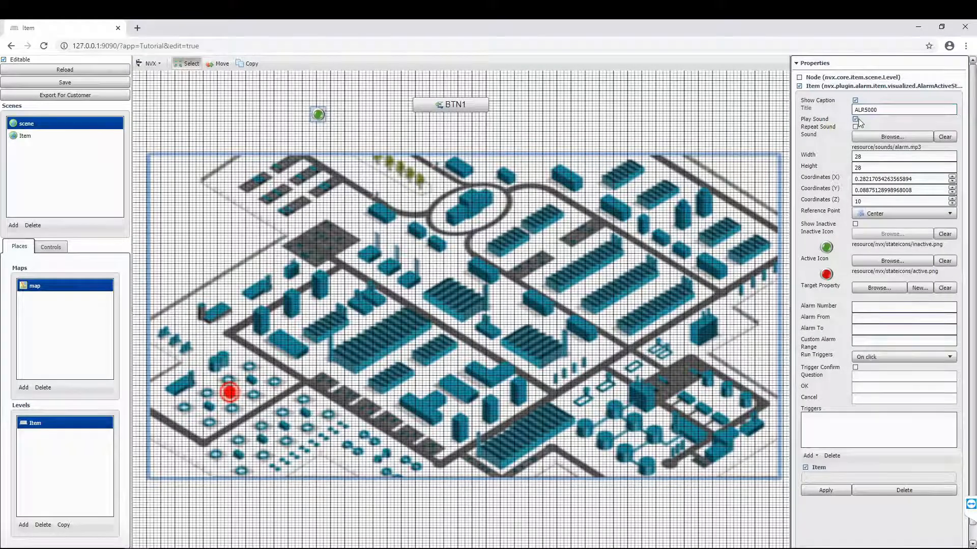
left_click(858, 120)
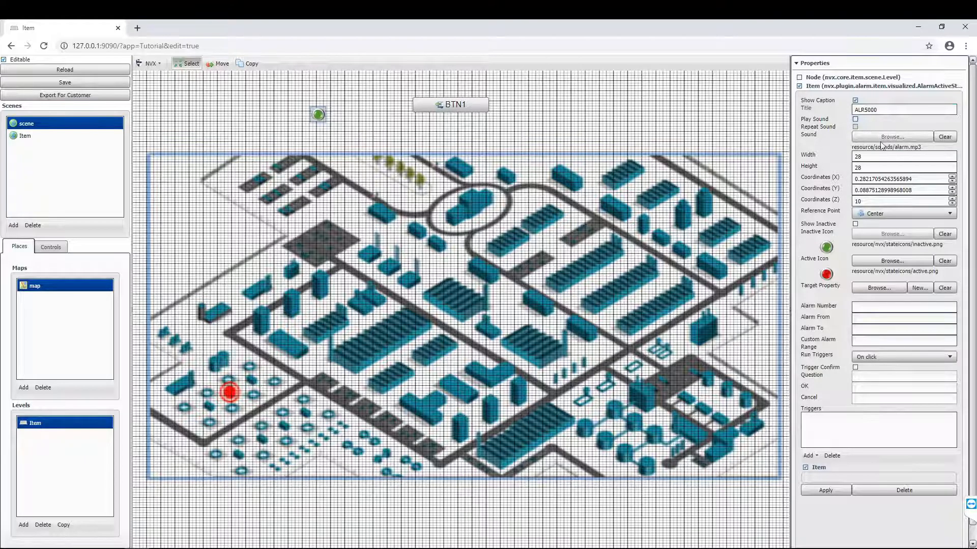
left_click(870, 160)
left_click_drag(871, 159, 854, 159)
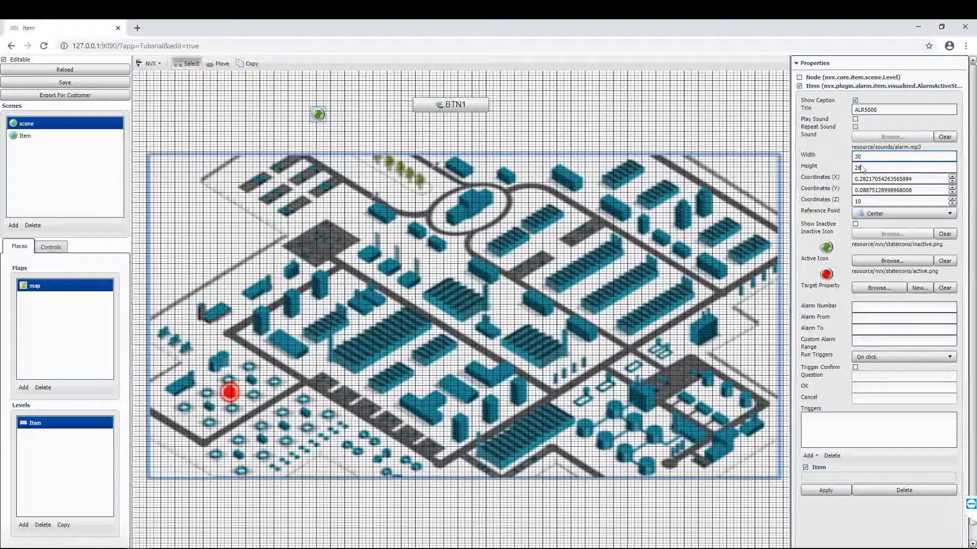
key("Tab")
type("30")
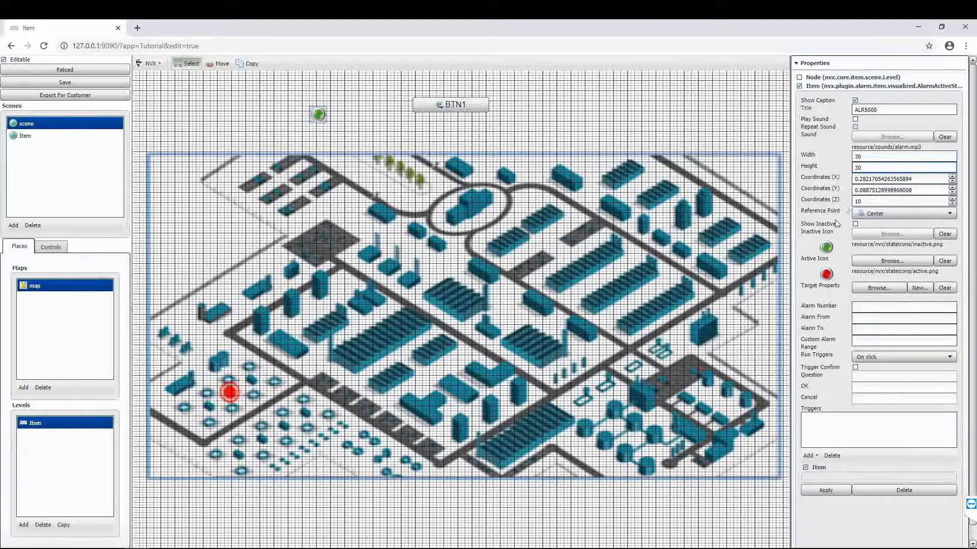
Step: Turn on Show Inactive for the alarm state item and set its Alarm Number to 5000, leaving the alarm range empty
left_click(854, 223)
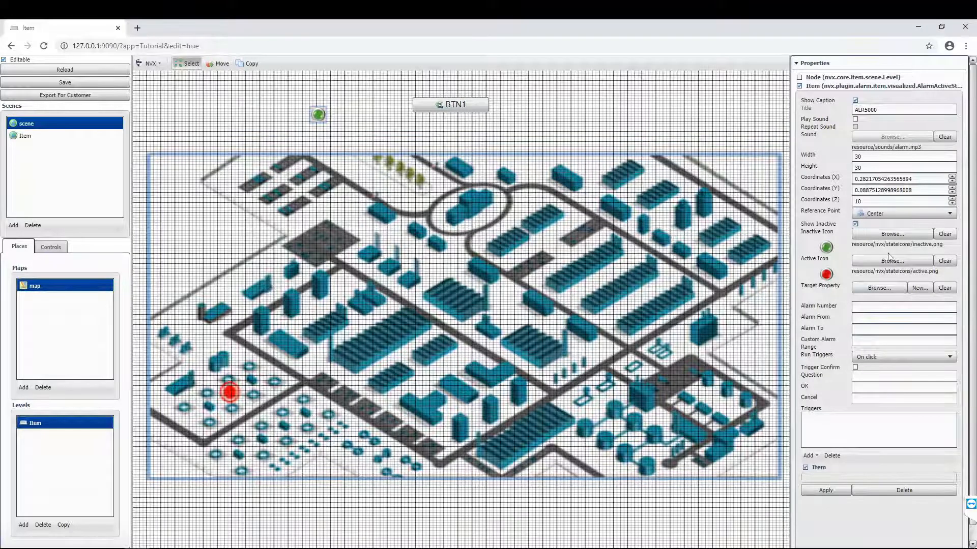
left_click(870, 308)
left_click(901, 321)
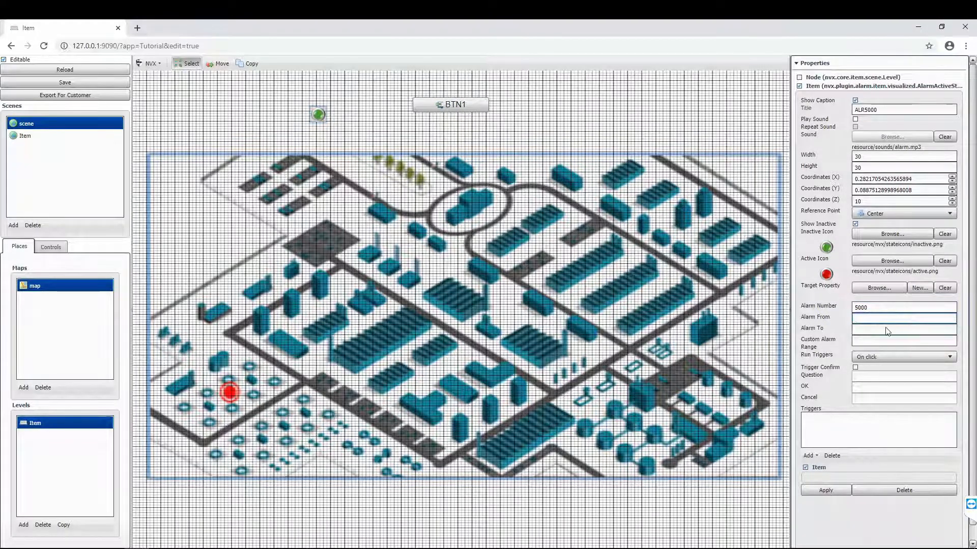
left_click(887, 330)
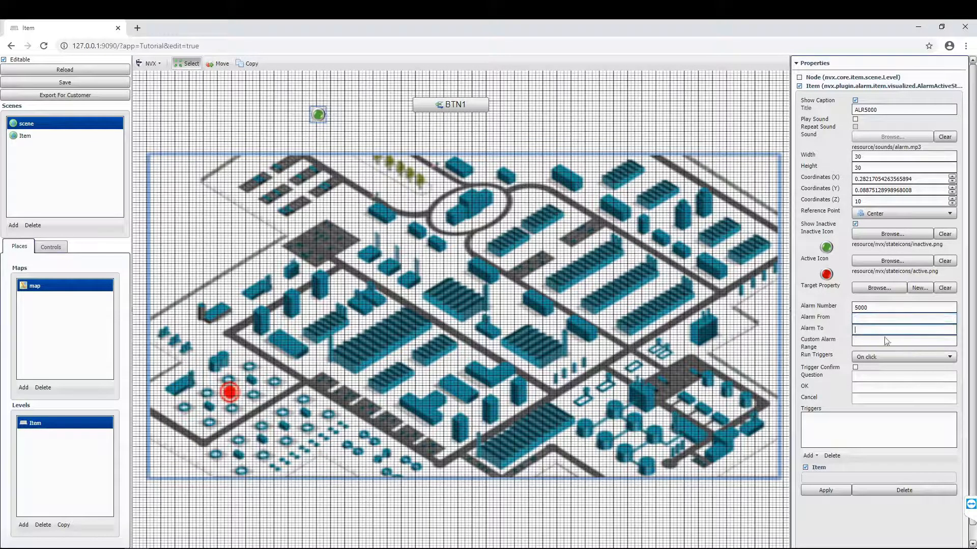
mouse_move(853, 348)
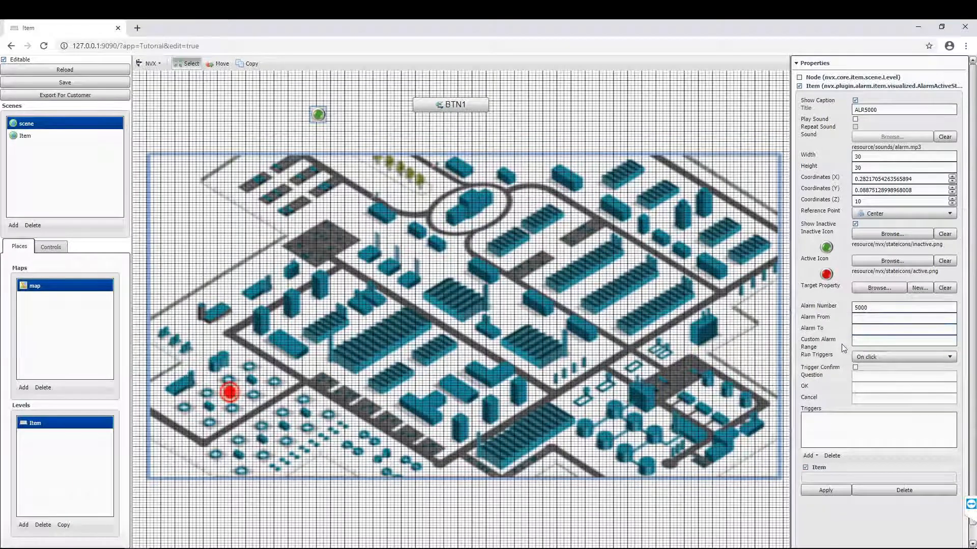
Step: Set the item's Run Triggers option to "On click and status = ACTIVE" and apply its settings
left_click(955, 357)
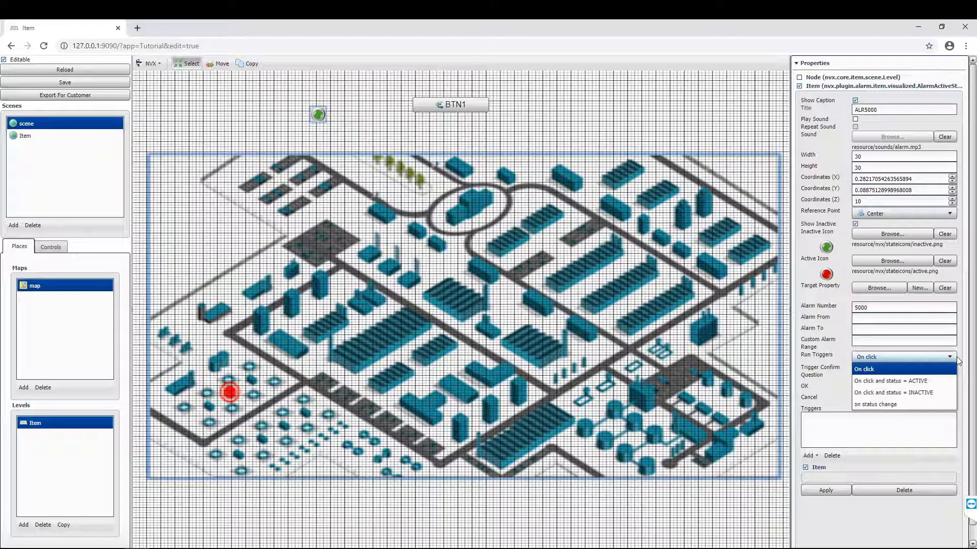
left_click(944, 381)
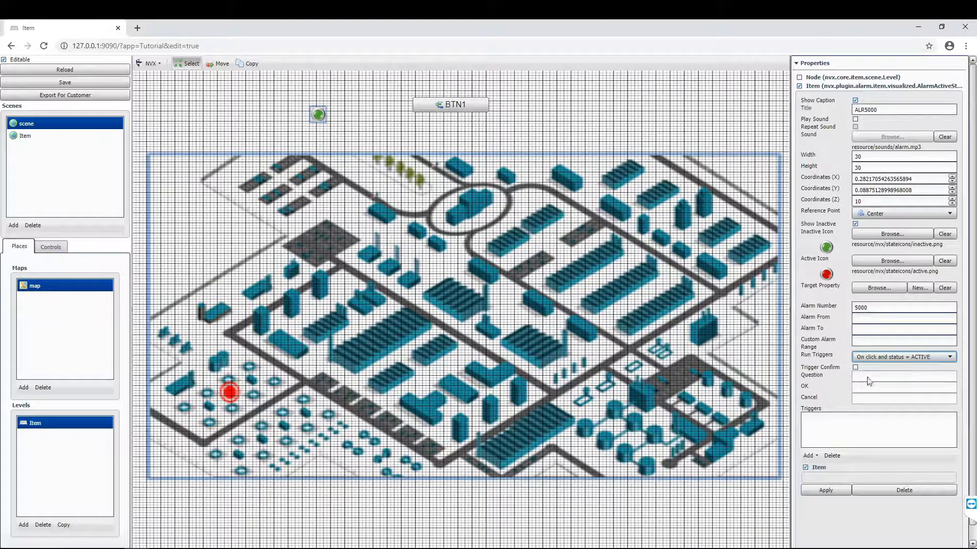
left_click(844, 495)
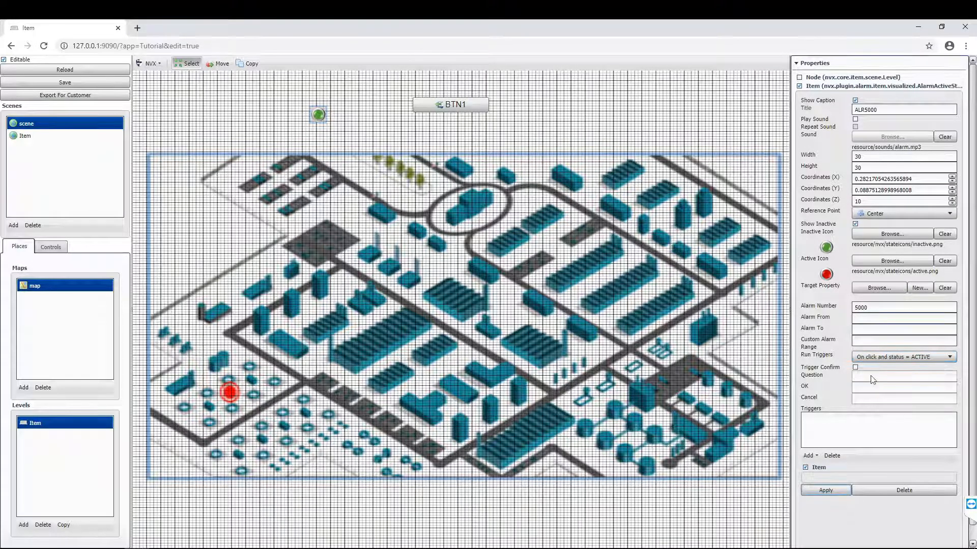
Step: Turn on Trigger Confirm for the ALR5000 alarm state item and add a Launch Command trigger to it
left_click(856, 370)
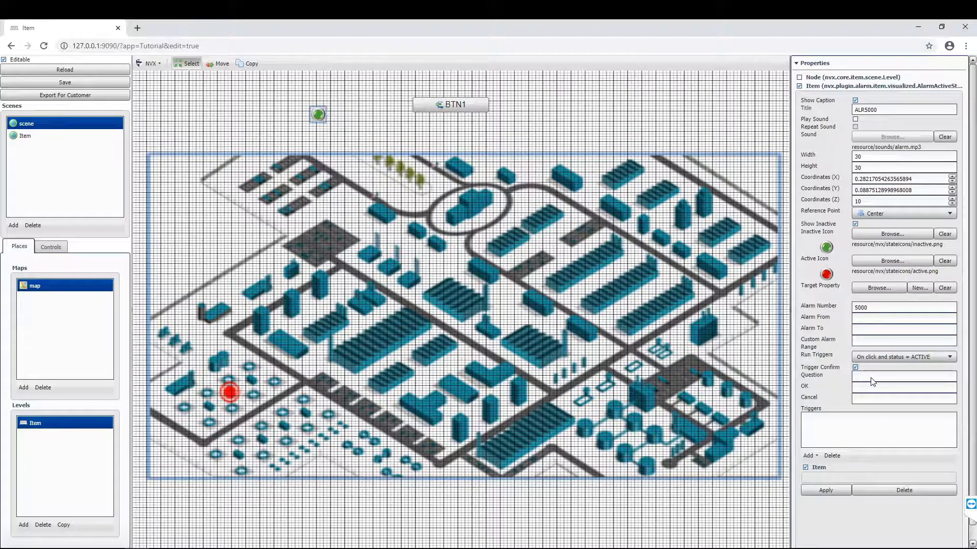
left_click(817, 456)
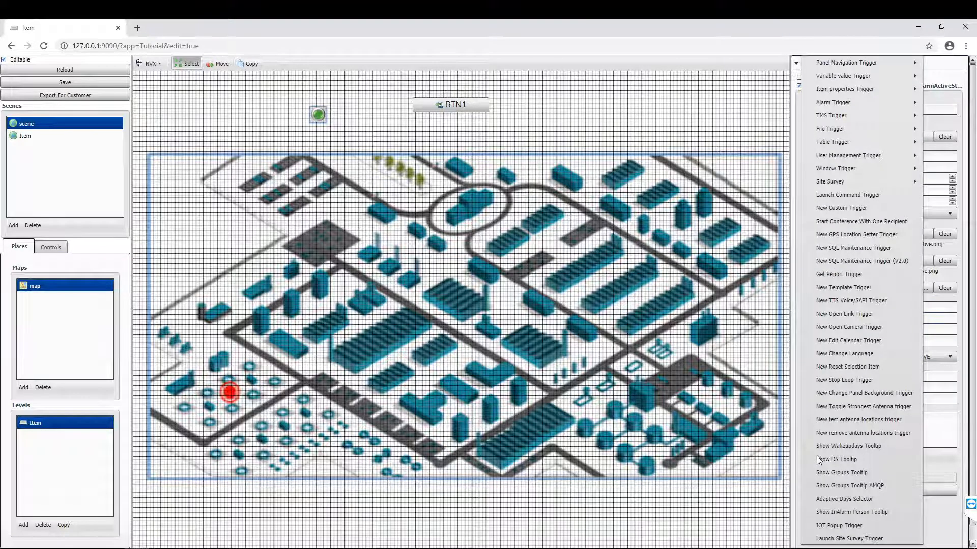
left_click(860, 197)
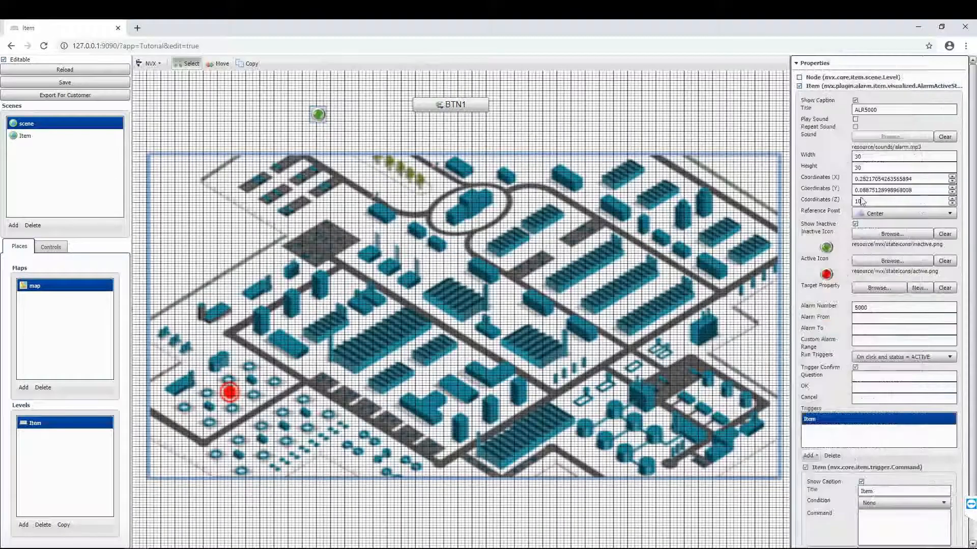
Step: Set the trigger's command to "nve.exe nvareset 1 -H5000", then apply the item's settings and save the application
left_click(891, 518)
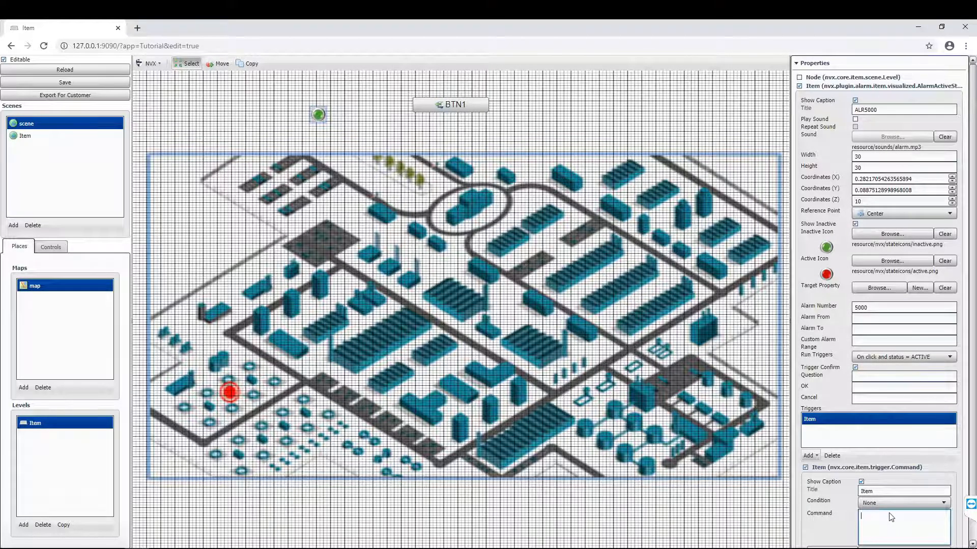
type("nve.exe nvareset 1 -i45000")
scroll(924, 481, "down", 1)
scroll(925, 481, "down", 1)
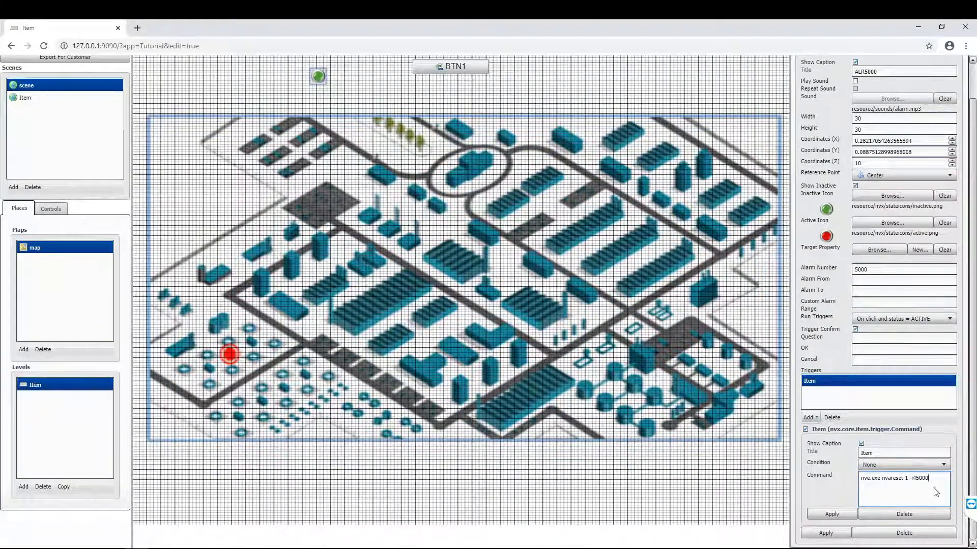
left_click(843, 533)
scroll(314, 277, "up", 1)
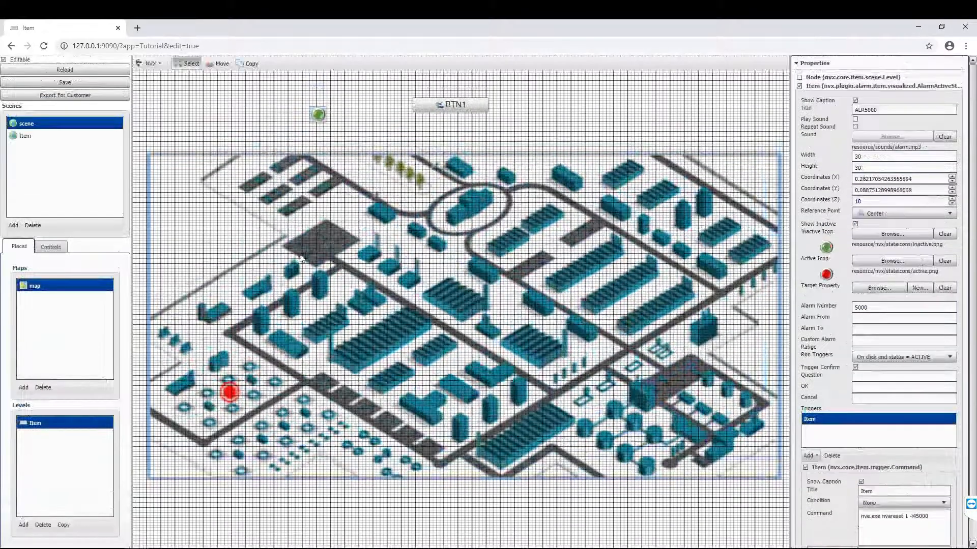
left_click(95, 84)
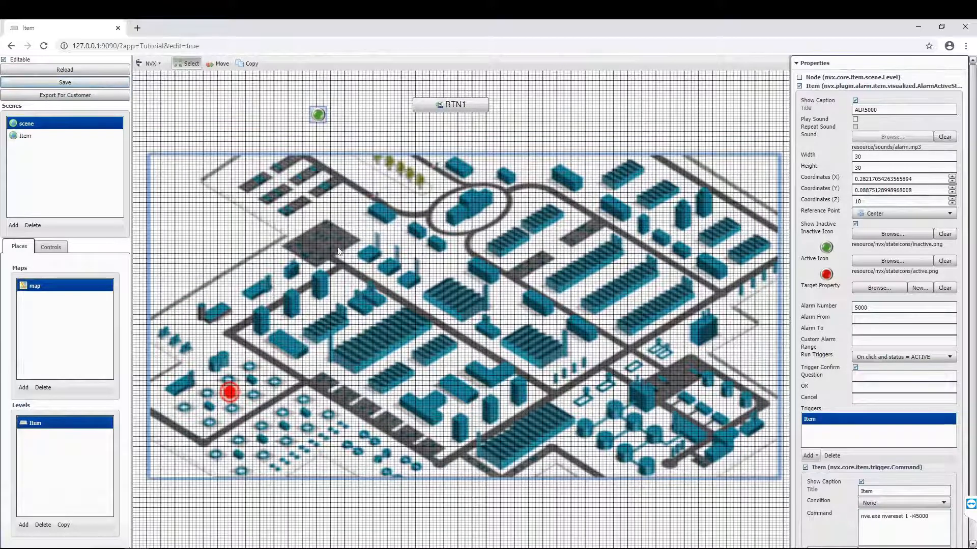
left_click(271, 138)
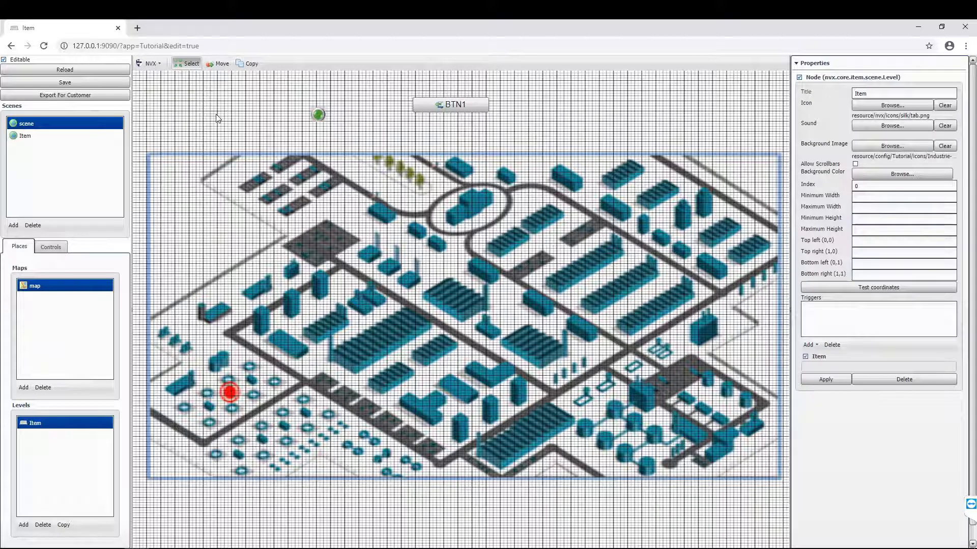
Step: Switch to New Voice Alarm Control Central, open the configuration of alarm 5000 and view its Extended Settings
left_click(188, 548)
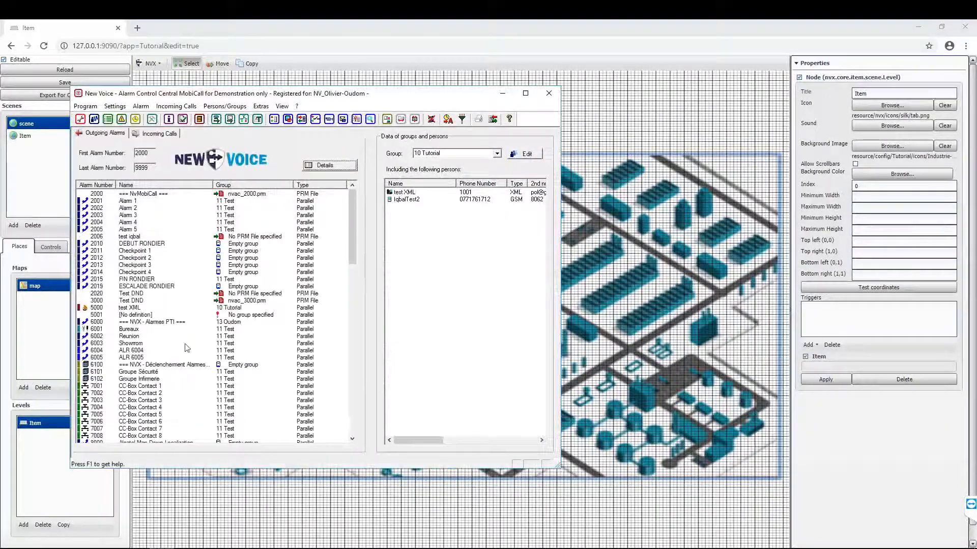
left_click(130, 309)
double_click(130, 309)
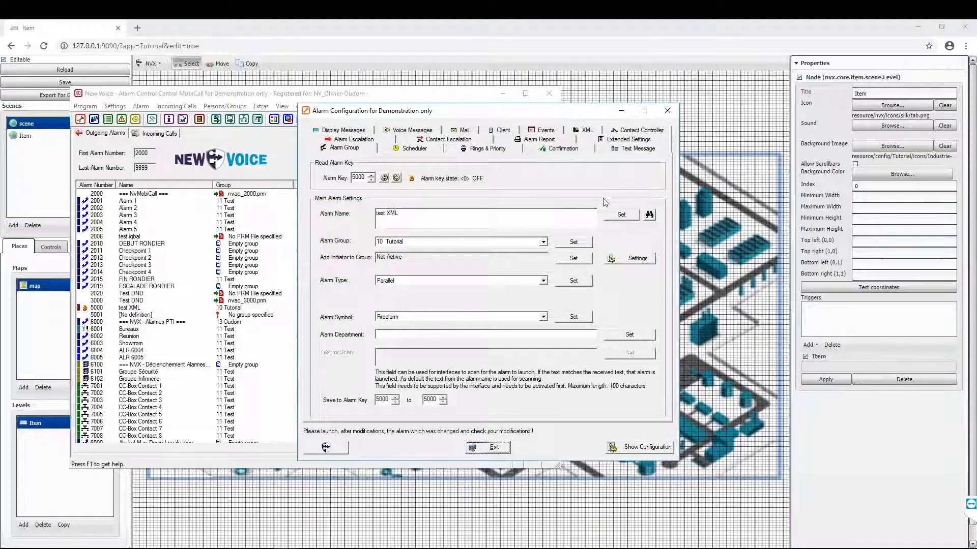
left_click(642, 142)
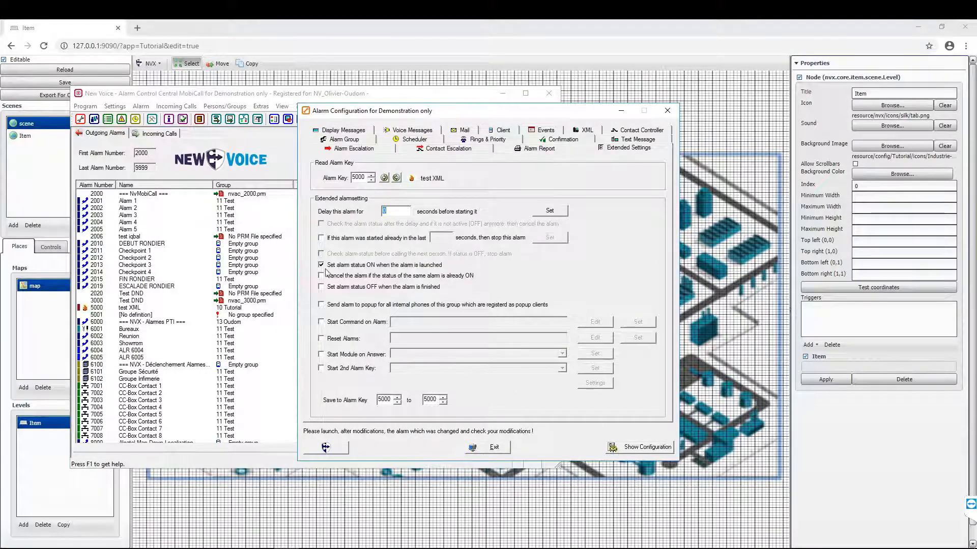